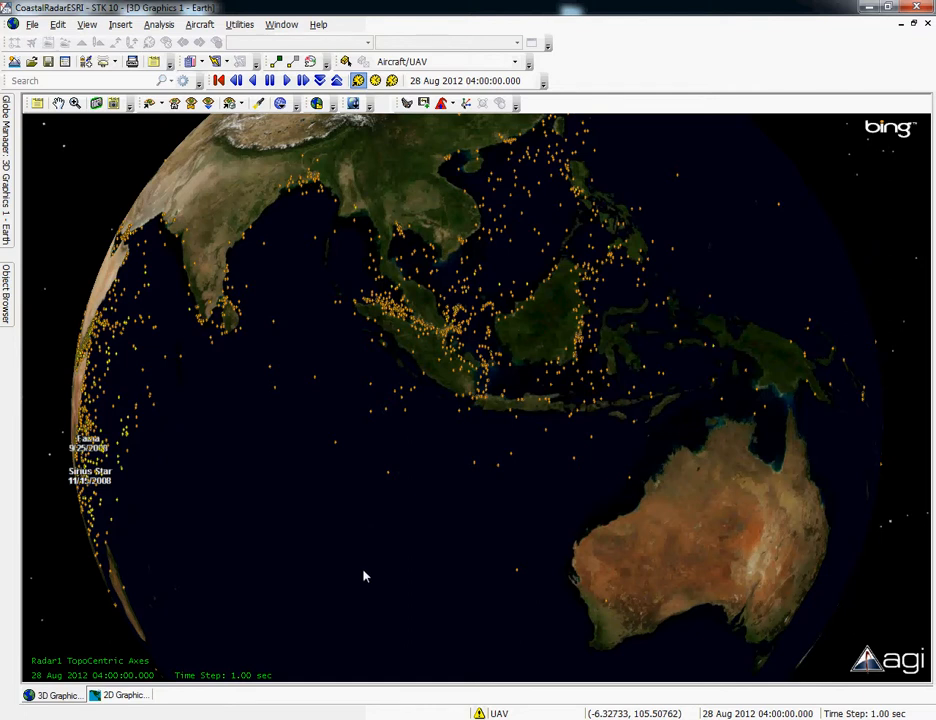
# - Review the ArcGIS layers available for the 3D globe, including Restricted Areas, Piracy - NGA ASAM and the radar coverage rasters
pyautogui.click(200, 719)
pyautogui.moveTo(8, 132)
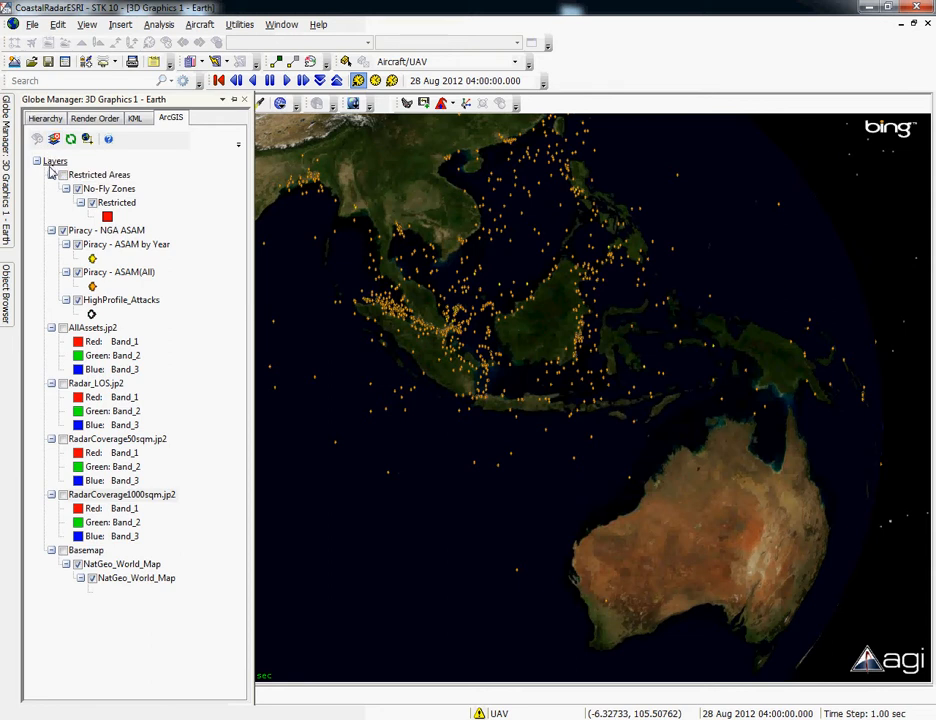
pyautogui.click(120, 203)
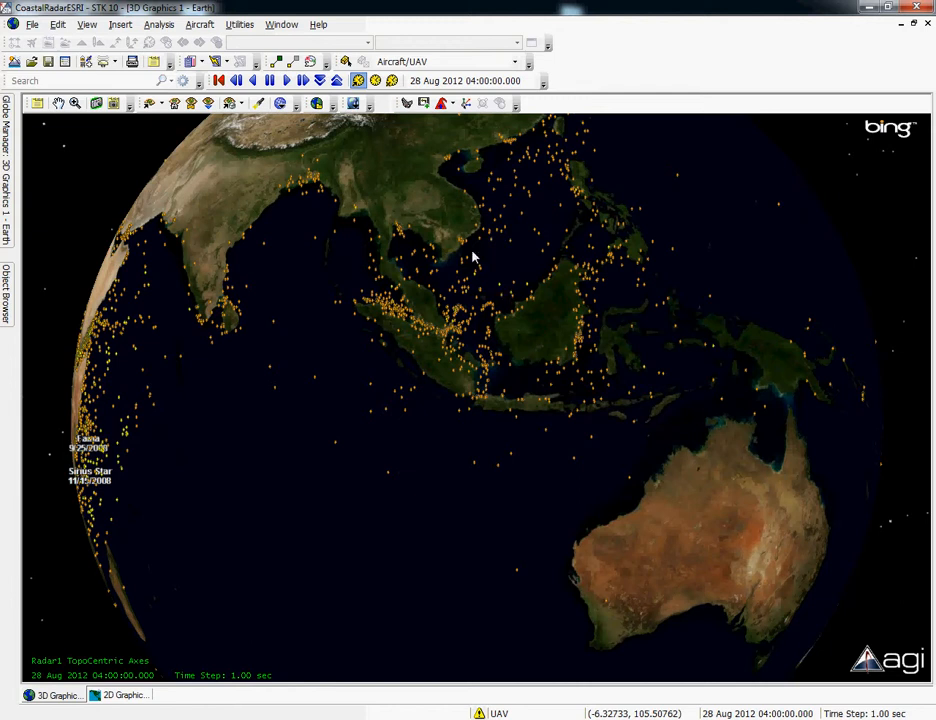
# - Zoom the 3D globe in on the strait between Sumatra and Java to examine the piracy incidents along Java's northwest coast
pyautogui.moveTo(480, 256); pyautogui.dragTo(480, 350, button='right')
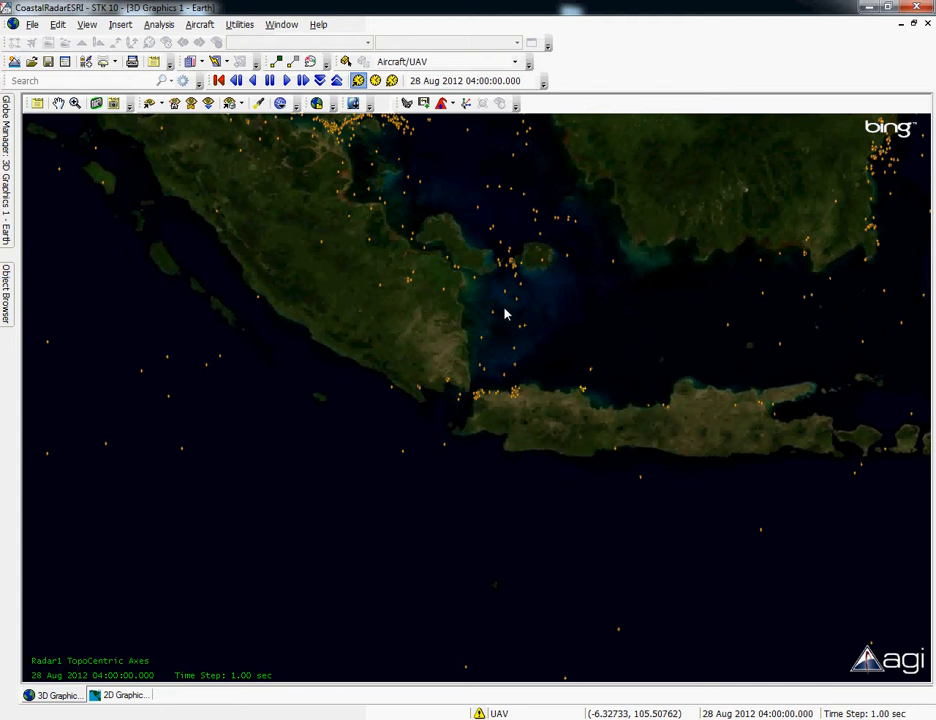
pyautogui.moveTo(497, 340); pyautogui.dragTo(501, 403, button='right')
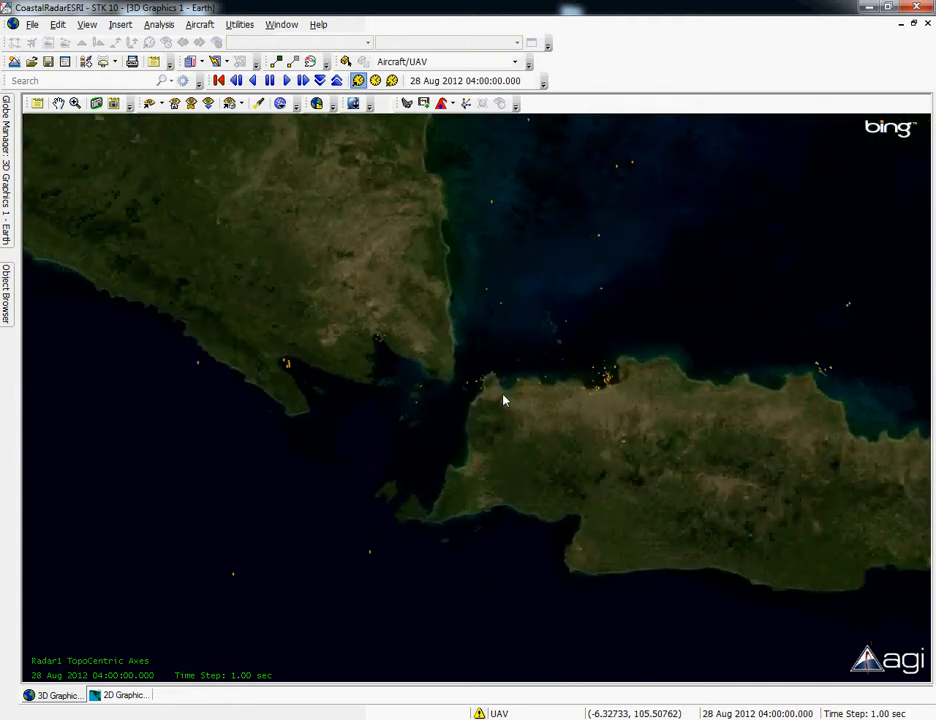
pyautogui.moveTo(470, 296); pyautogui.dragTo(482, 405, button='right')
pyautogui.moveTo(455, 260); pyautogui.dragTo(462, 324, button='right')
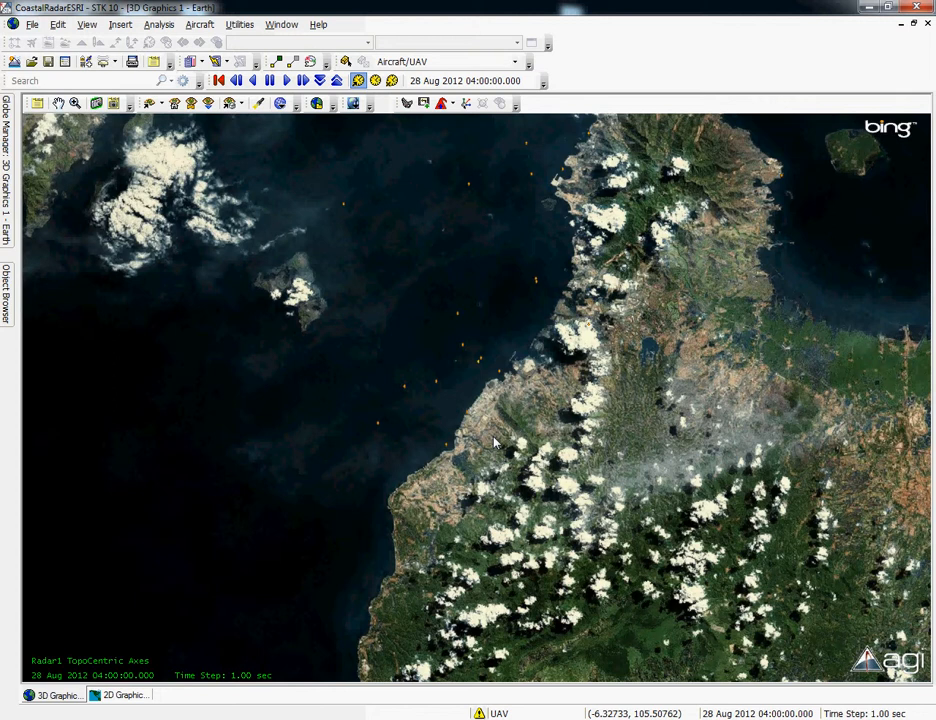
# - Examine the same stretch of Java's northwest coast in the 2D Graphics view
pyautogui.click(120, 696)
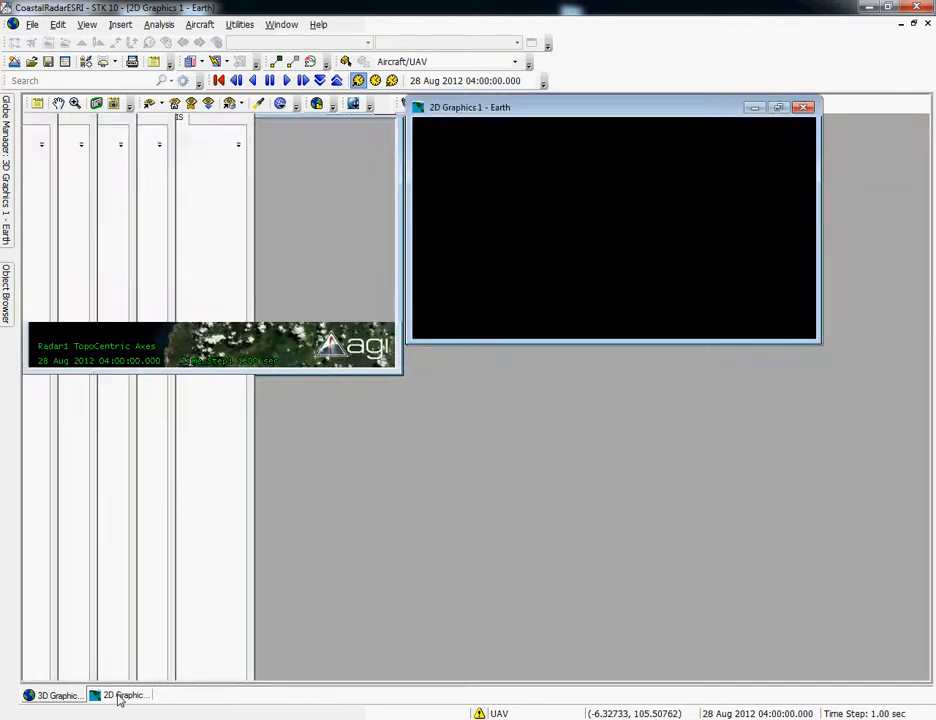
pyautogui.moveTo(497, 414); pyautogui.dragTo(443, 279)
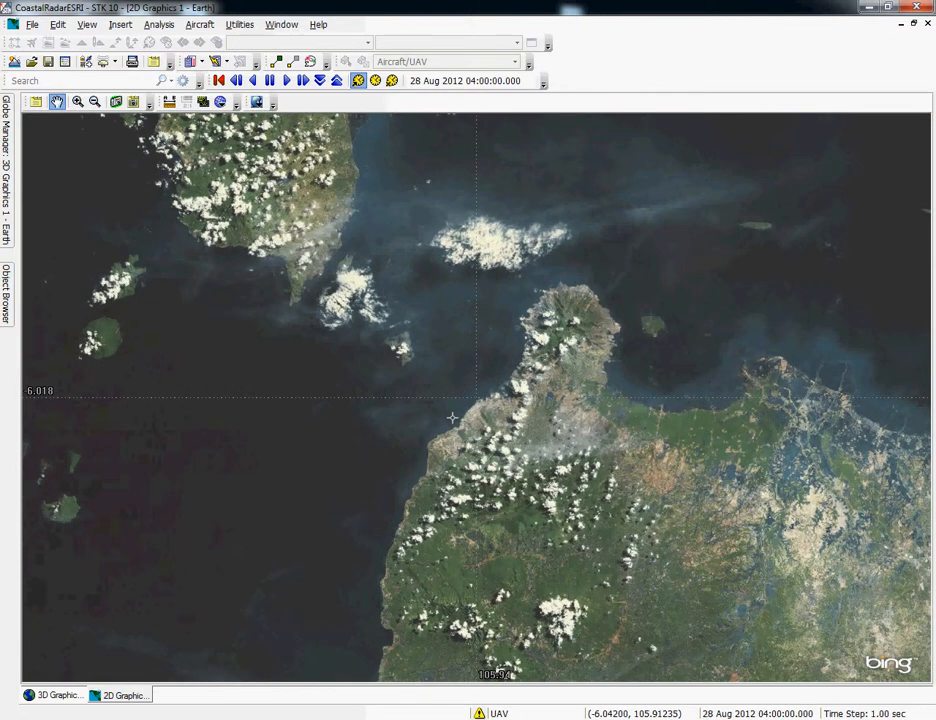
pyautogui.moveTo(476, 382); pyautogui.dragTo(465, 332)
pyautogui.scroll(6, 466, 332)
pyautogui.scroll(-3, 466, 332)
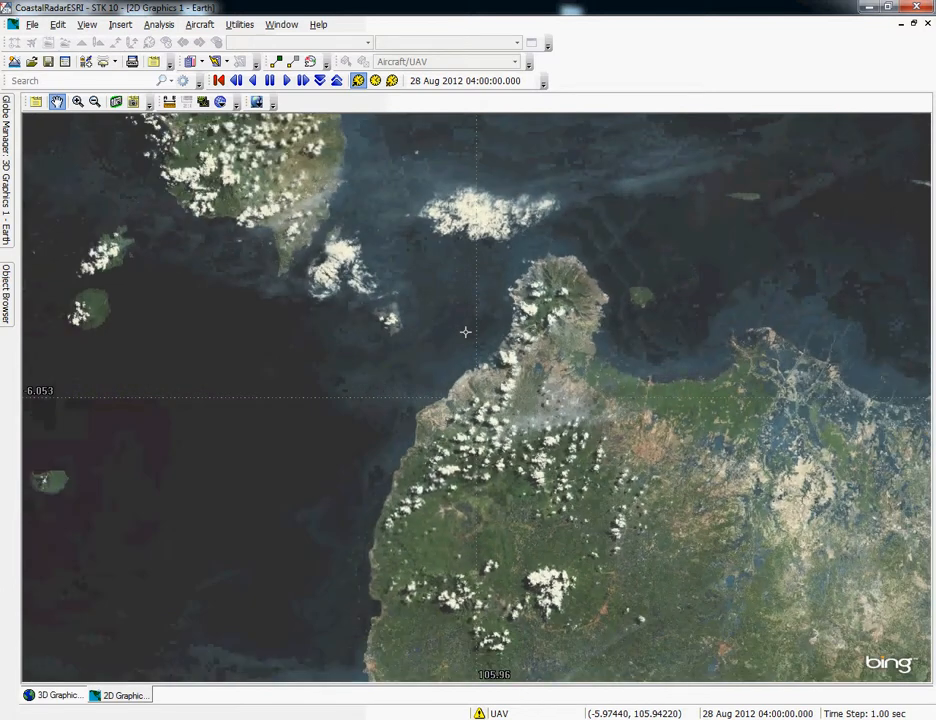
pyautogui.scroll(1, 464, 330)
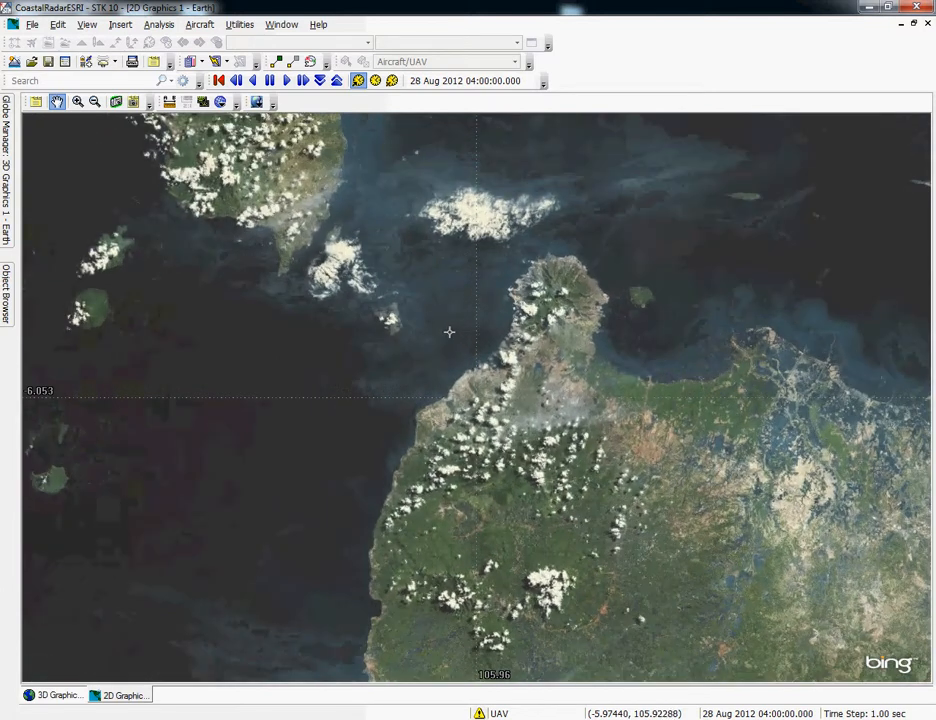
pyautogui.moveTo(449, 330); pyautogui.dragTo(466, 368)
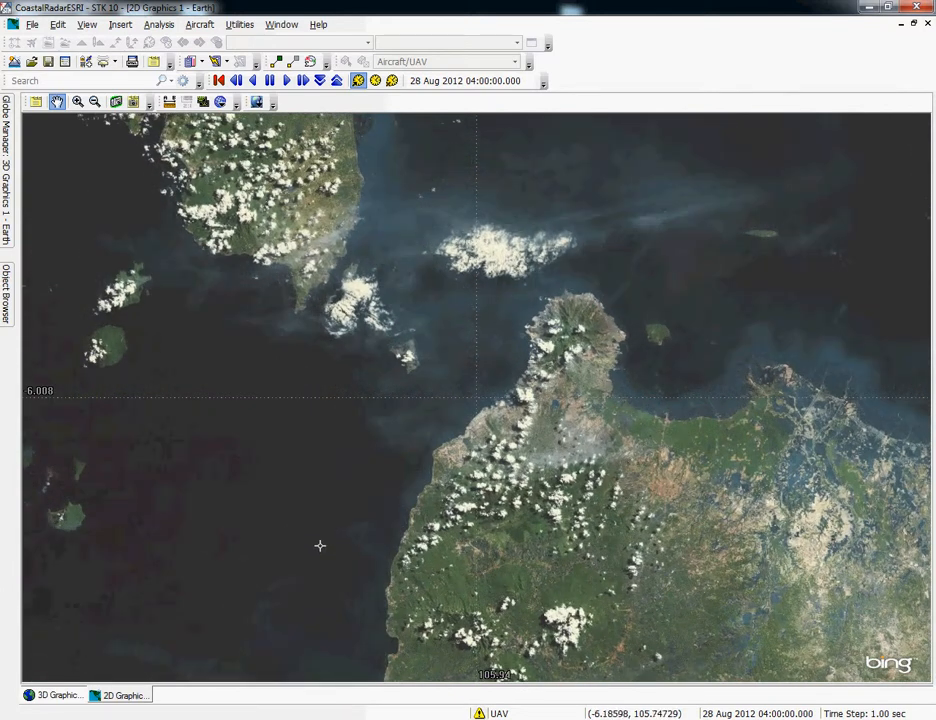
# - Return to the 3D Graphics view, display the Radar1 facility and zoom to it
pyautogui.click(60, 695)
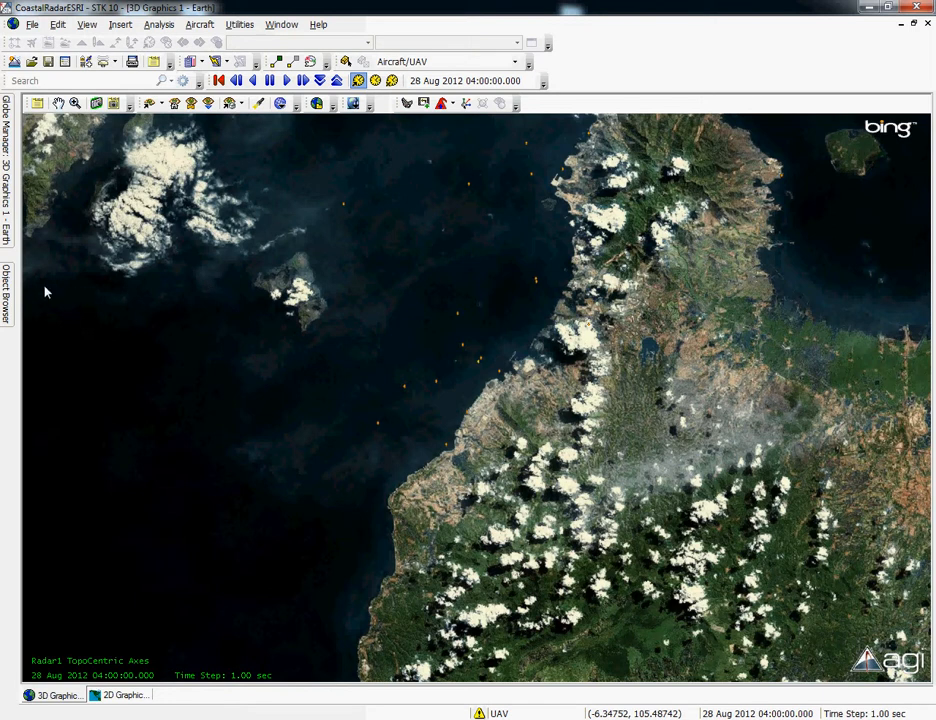
pyautogui.moveTo(11, 290)
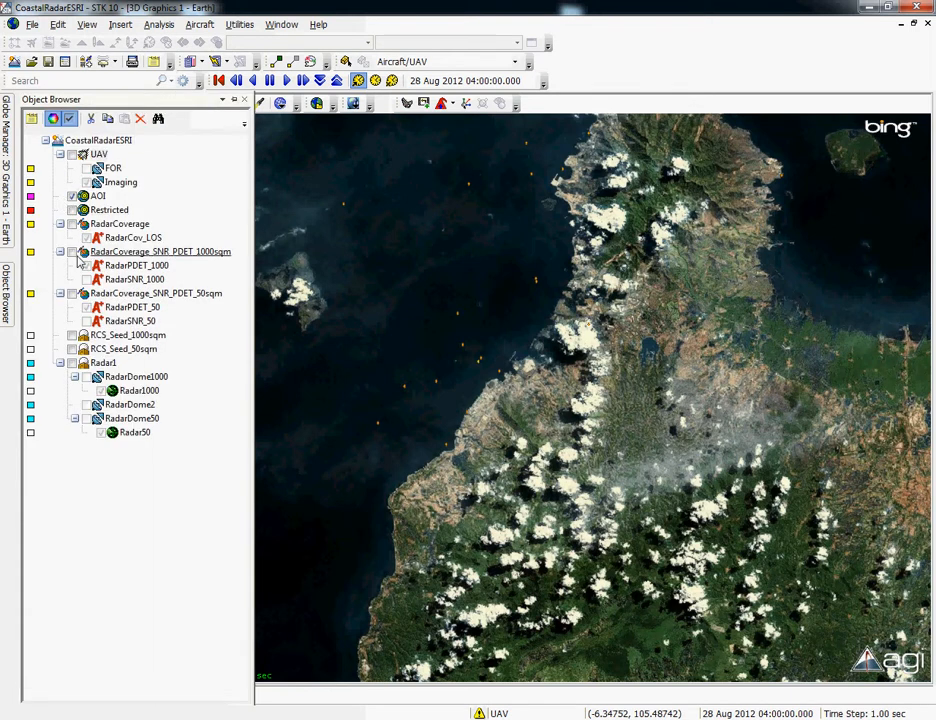
pyautogui.click(103, 362)
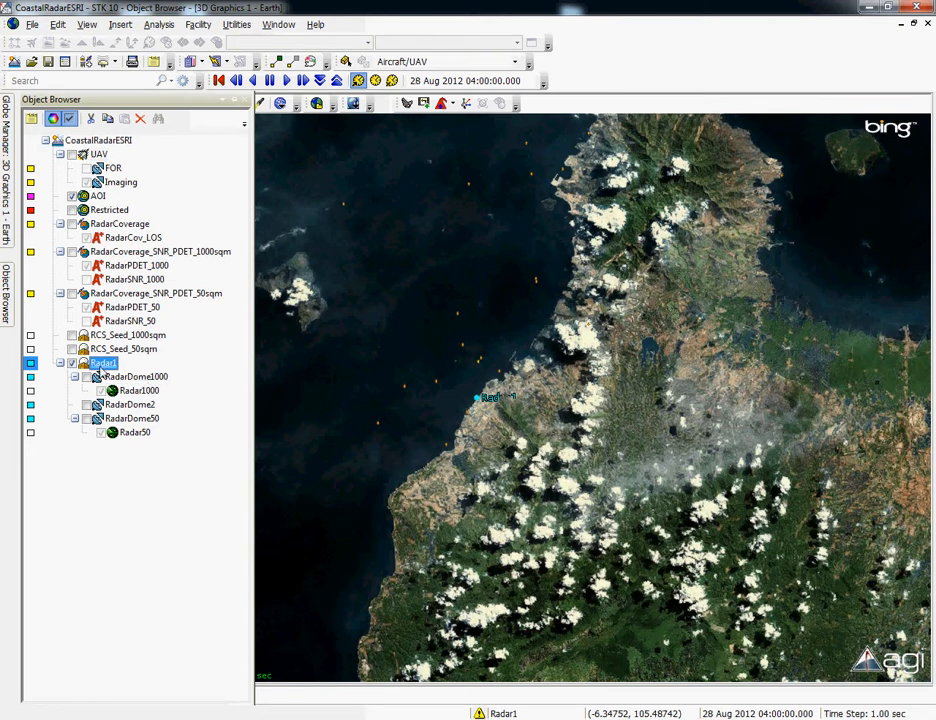
pyautogui.rightClick(101, 364)
pyautogui.click(135, 392)
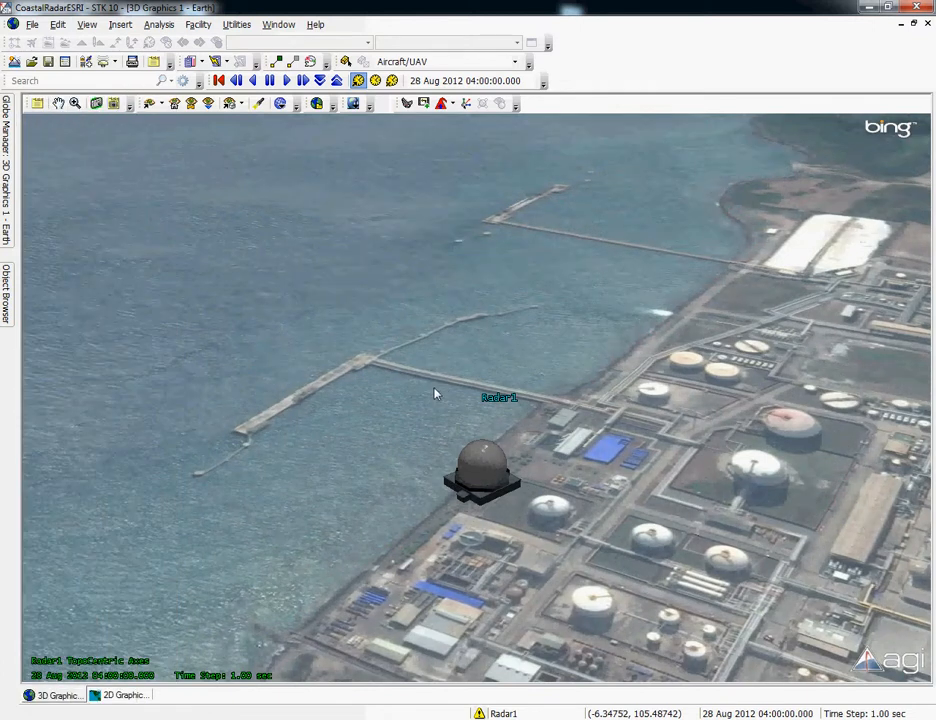
# - Inspect the coastal site around Radar1 and display the RadarCoverage_SNR_PDET_1000sqm coverage over the strait
pyautogui.moveTo(405, 443); pyautogui.dragTo(430, 317)
pyautogui.moveTo(456, 486); pyautogui.dragTo(471, 338, button='right')
pyautogui.moveTo(472, 344); pyautogui.dragTo(430, 412)
pyautogui.moveTo(432, 412); pyautogui.dragTo(447, 345, button='right')
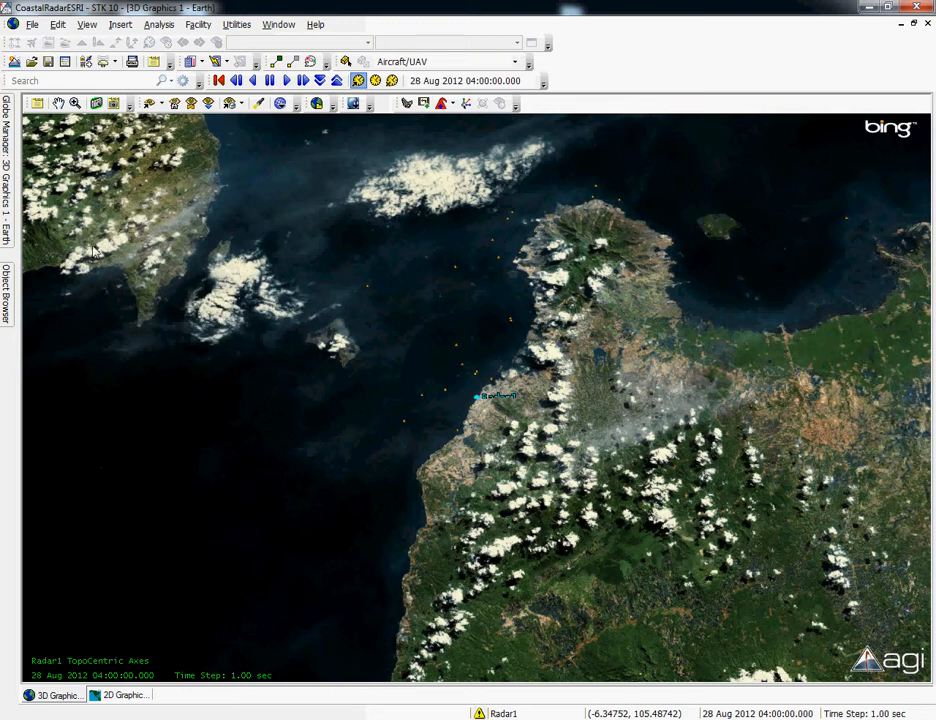
pyautogui.click(10, 292)
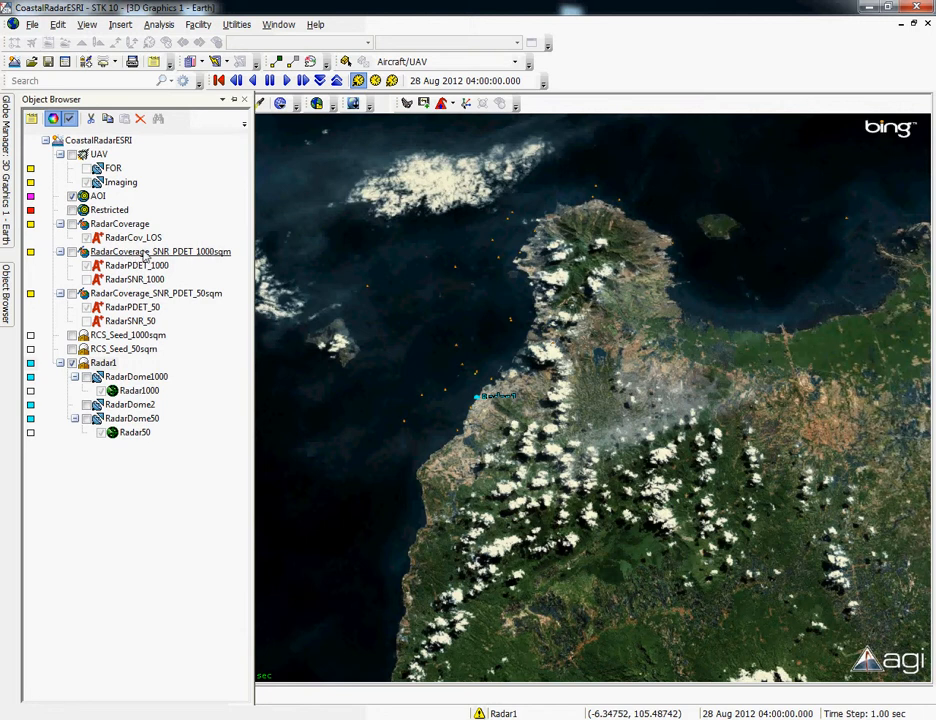
pyautogui.click(73, 256)
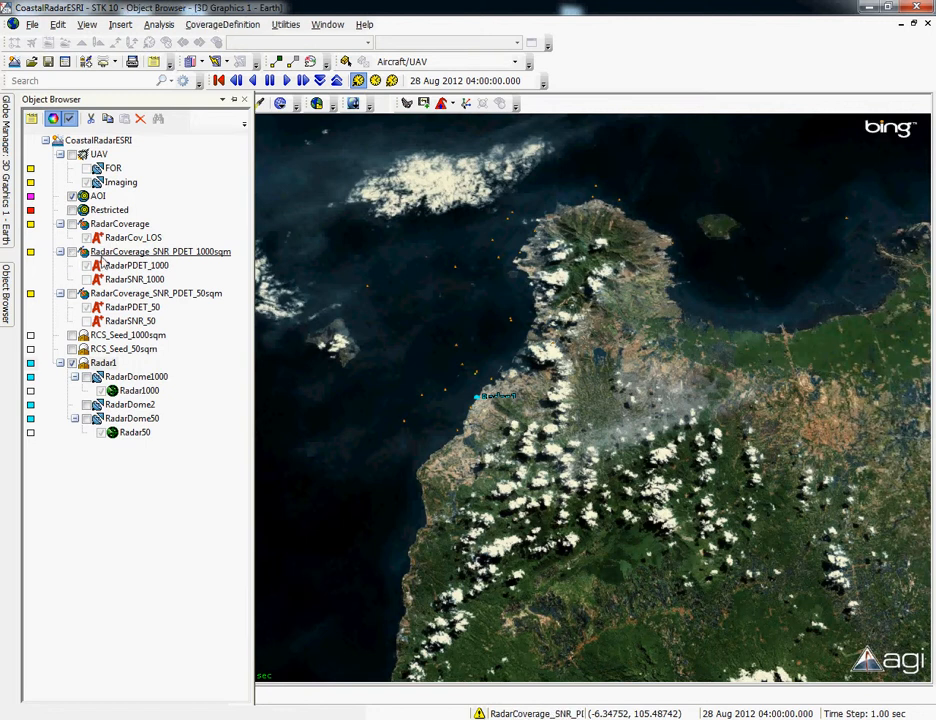
pyautogui.click(72, 252)
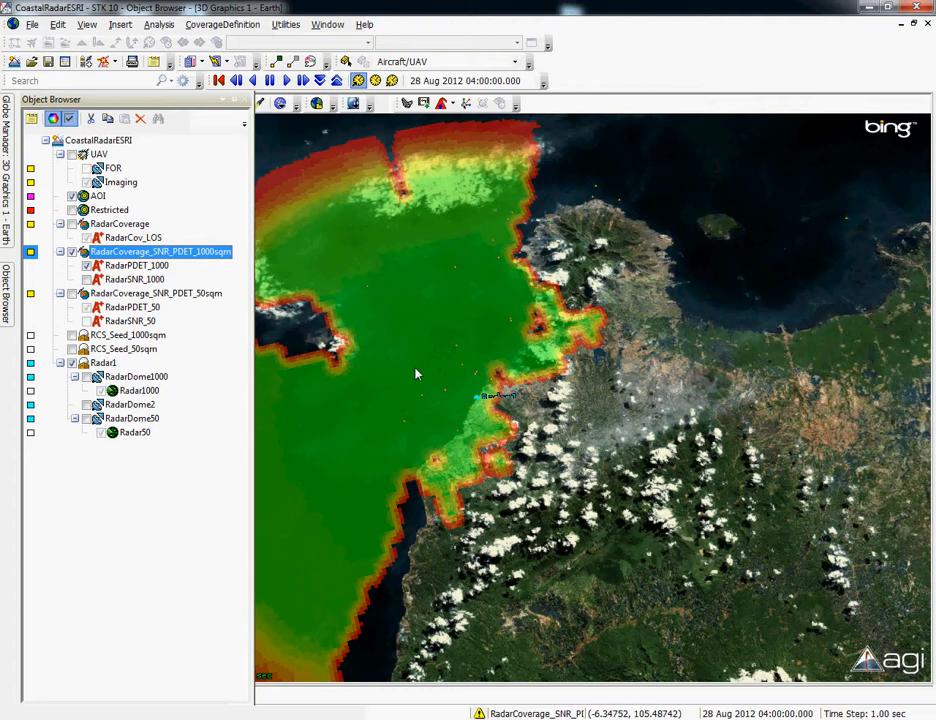
# - Examine the extent of the 1000 sqm radar detection coverage and its terrain gaps from several angles in 3D
pyautogui.moveTo(417, 374); pyautogui.dragTo(412, 336, button='right')
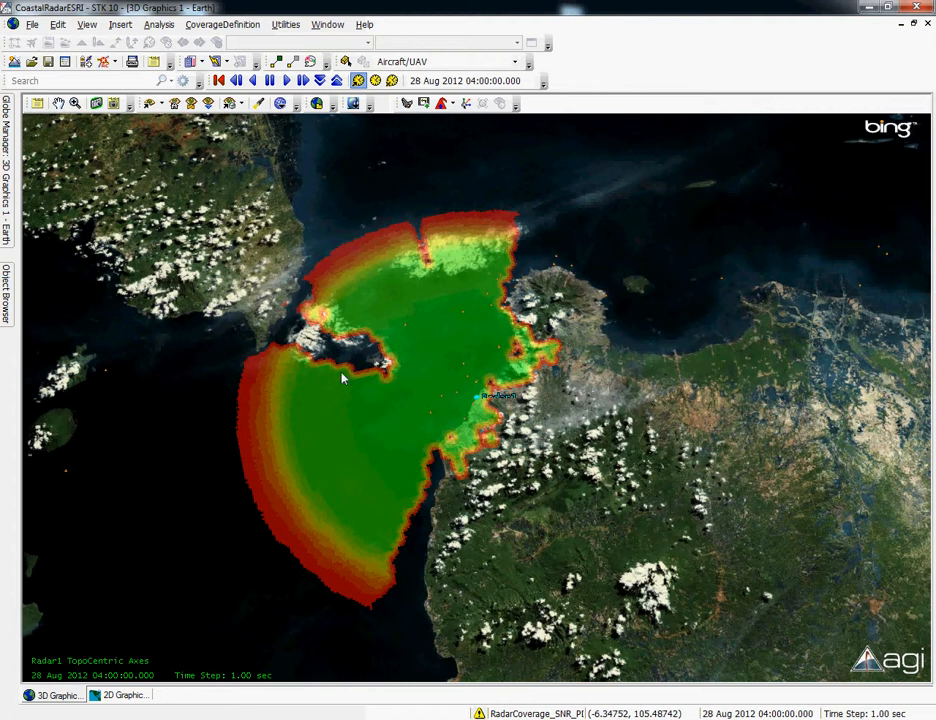
pyautogui.moveTo(449, 396); pyautogui.dragTo(476, 290)
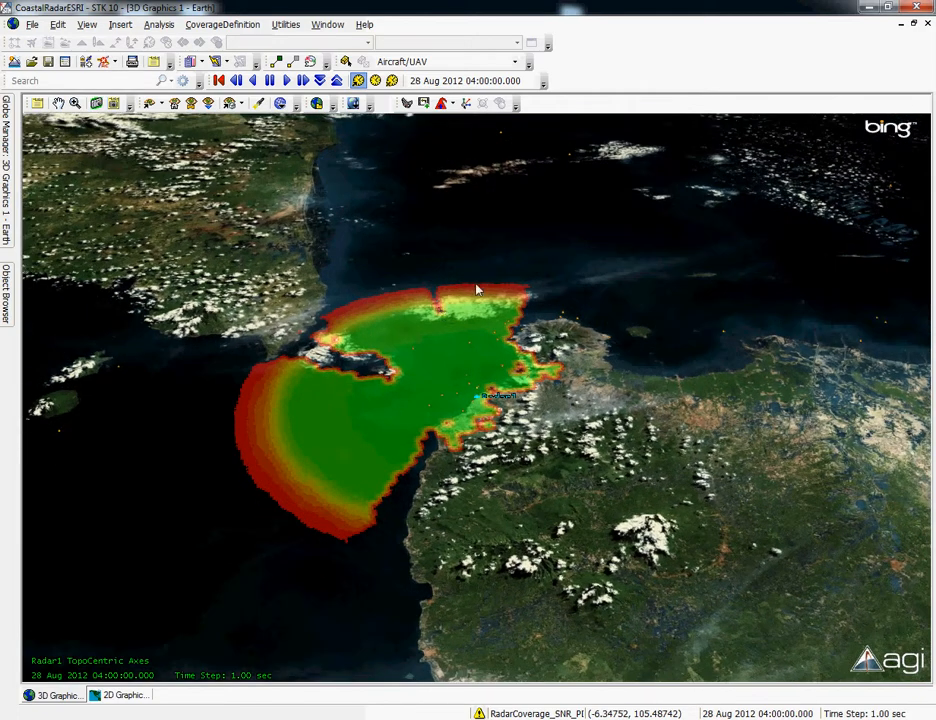
pyautogui.moveTo(479, 288); pyautogui.dragTo(426, 422, button='right')
pyautogui.moveTo(432, 421); pyautogui.dragTo(382, 421)
pyautogui.moveTo(382, 421); pyautogui.dragTo(520, 390, button='right')
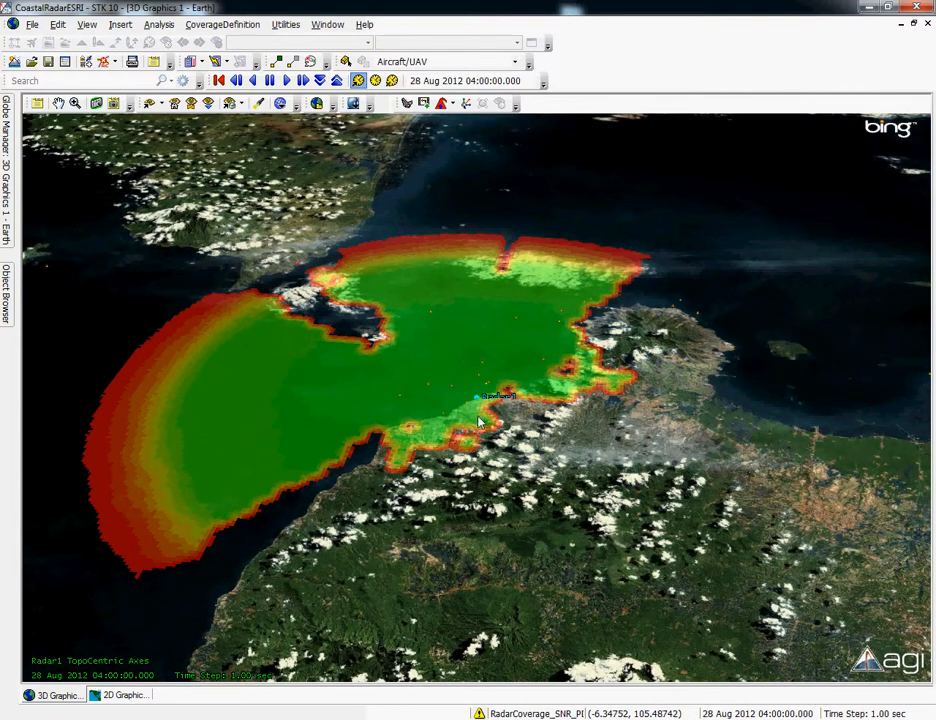
pyautogui.moveTo(451, 386); pyautogui.dragTo(456, 434)
pyautogui.moveTo(432, 424); pyautogui.dragTo(427, 401, button='right')
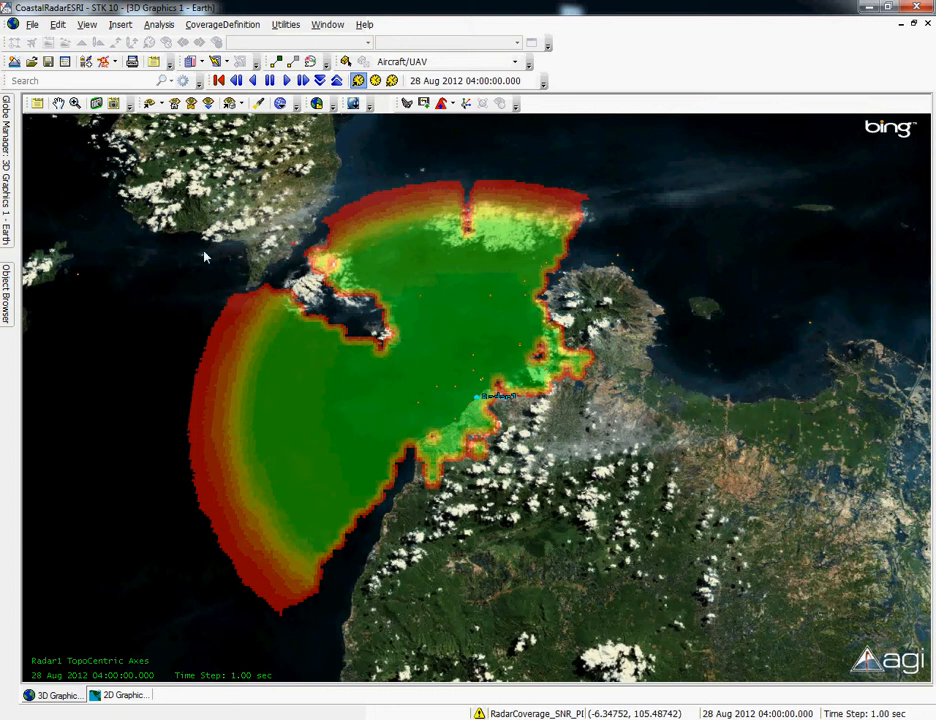
# - Hide the RadarCoverage_SNR_PDET_1000sqm coverage and display RadarCoverage_SNR_PDET_50sqm instead
pyautogui.moveTo(7, 268)
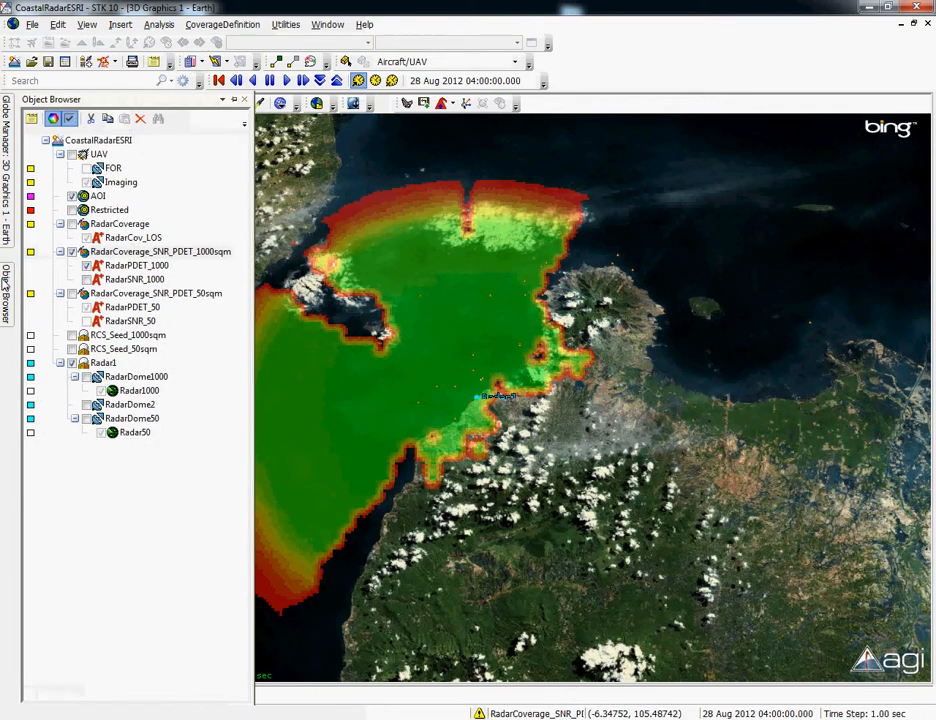
pyautogui.click(70, 251)
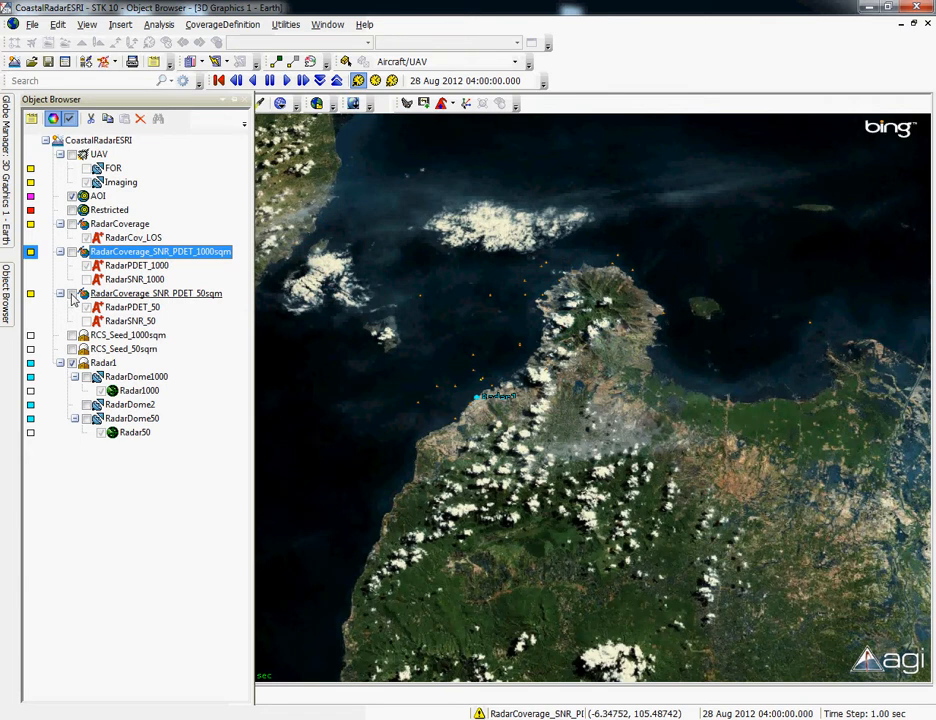
pyautogui.click(71, 294)
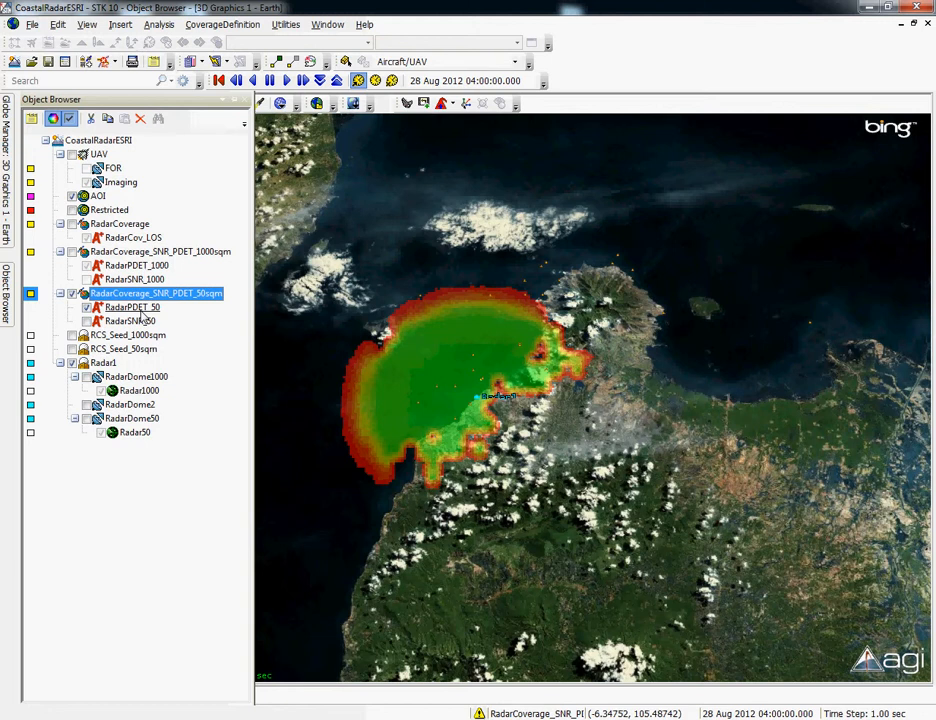
# - Switch to ArcMap and compare the RadarCoverage50sqm.jp2 and RadarCoverage1000sqm.jp2 layers with the piracy points, leaving both hidden
pyautogui.click(418, 327)
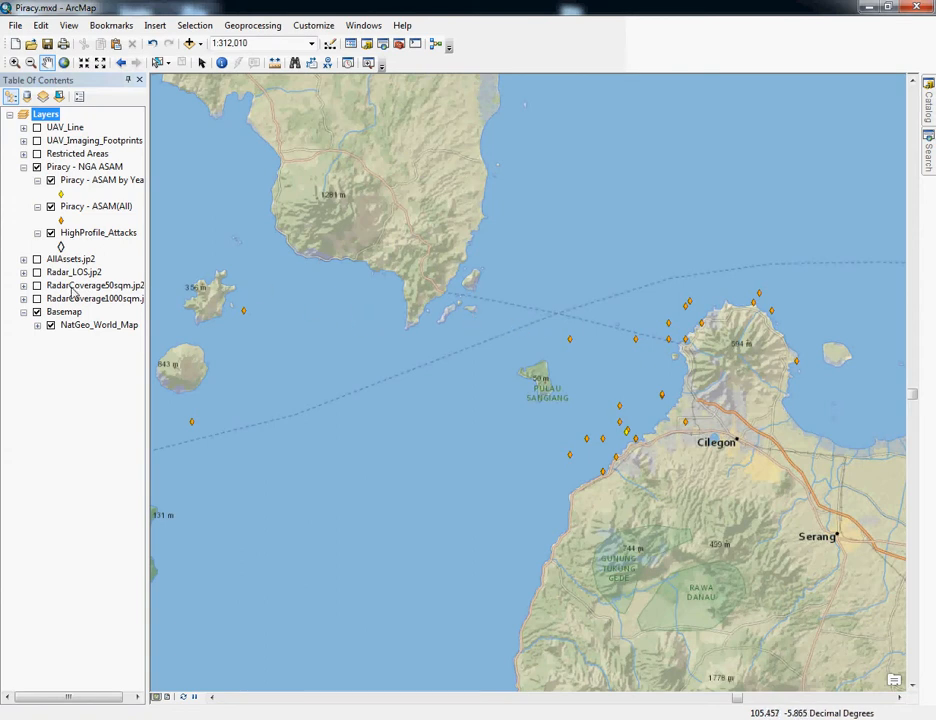
pyautogui.click(37, 286)
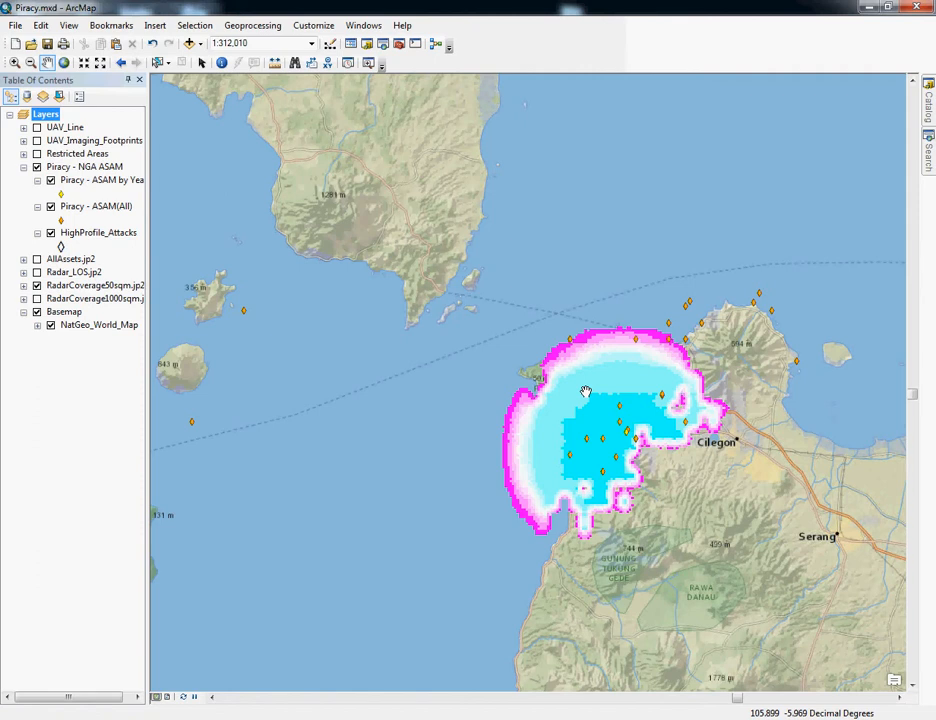
pyautogui.click(37, 285)
pyautogui.click(37, 298)
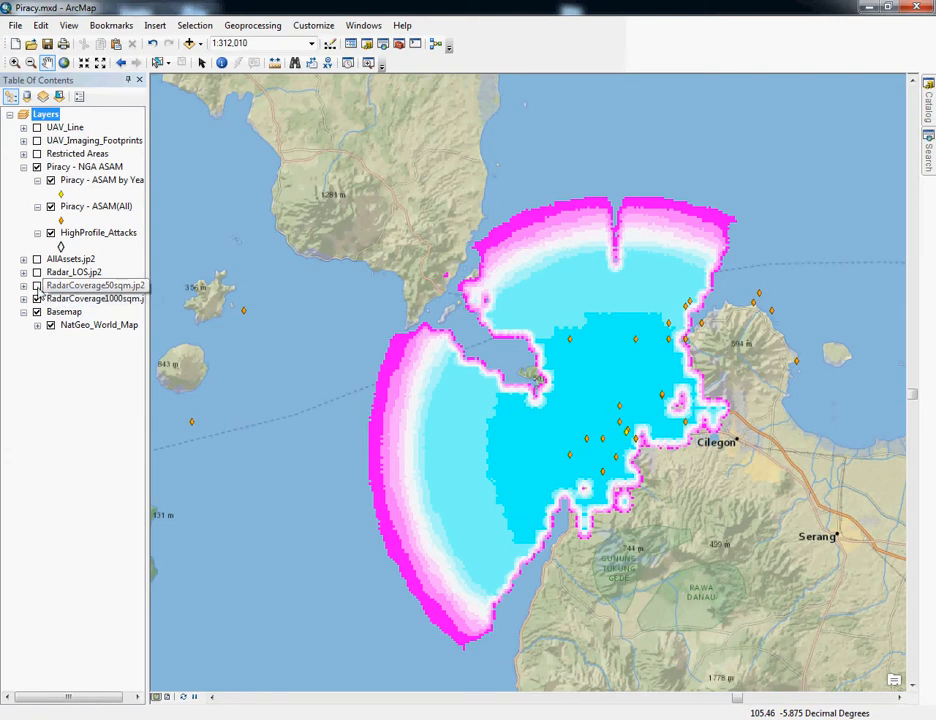
pyautogui.click(37, 286)
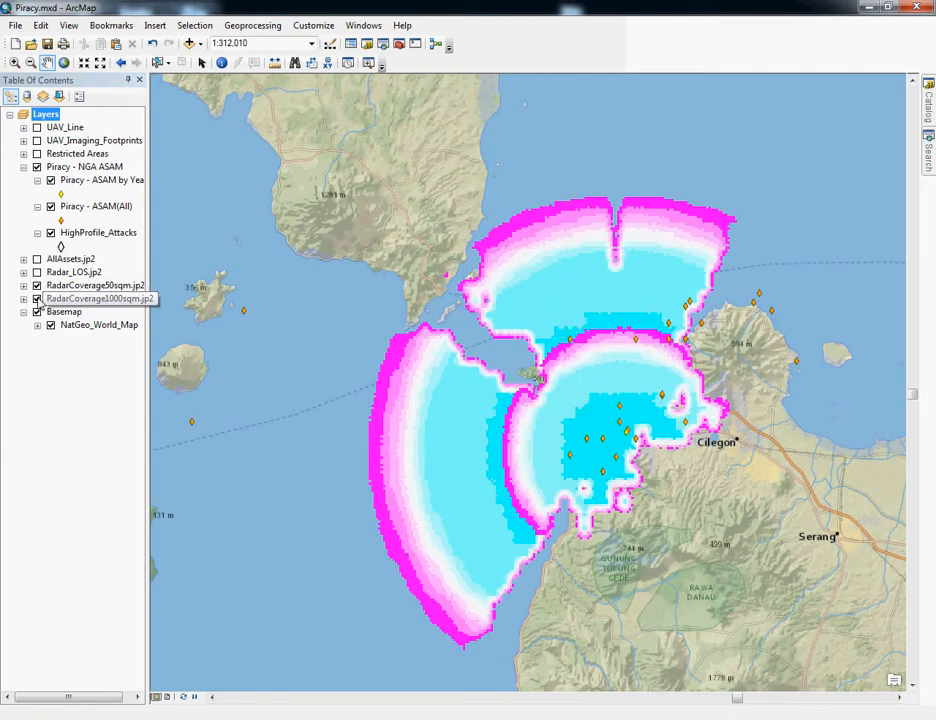
pyautogui.click(37, 299)
pyautogui.click(37, 286)
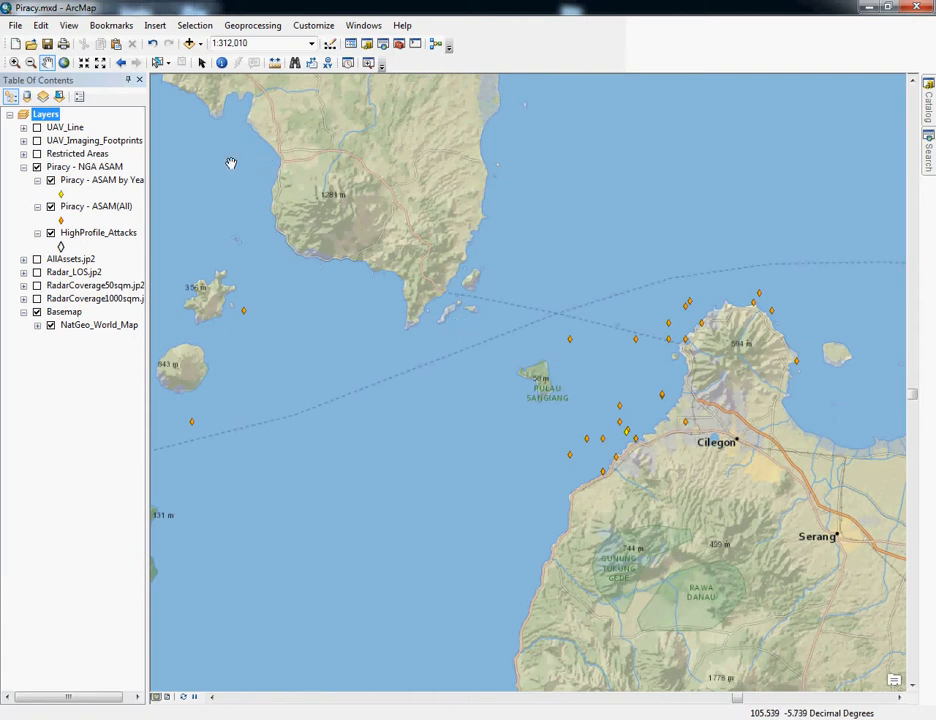
# - Turn on the Restricted Areas layer in ArcMap, switch to STK and display the Restricted area in place of the RadarCoverage_SNR_PDET_50sqm coverage
pyautogui.click(37, 154)
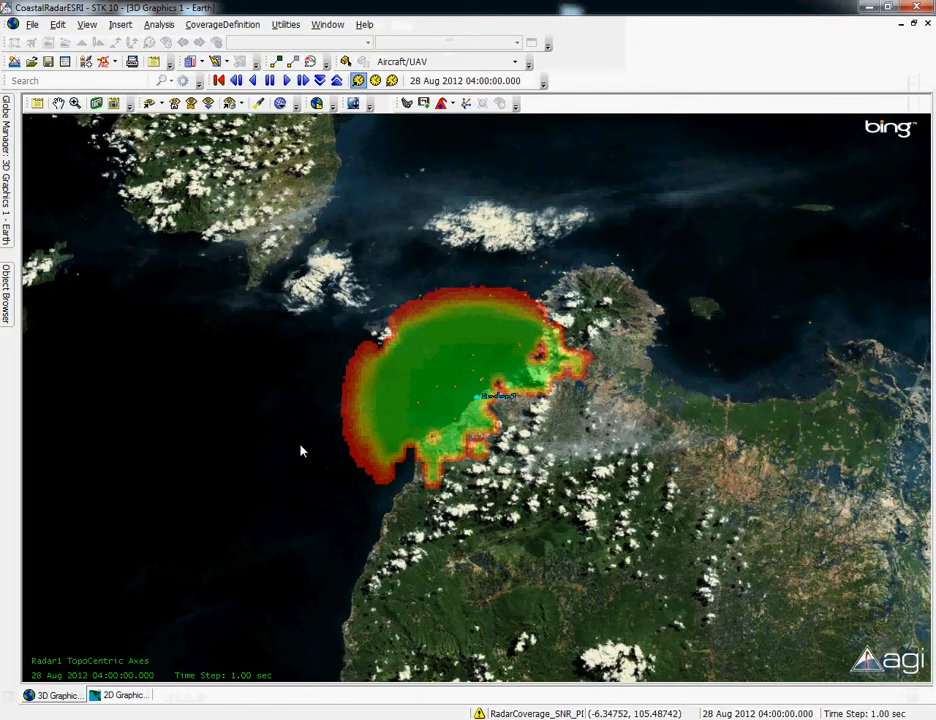
pyautogui.click(12, 299)
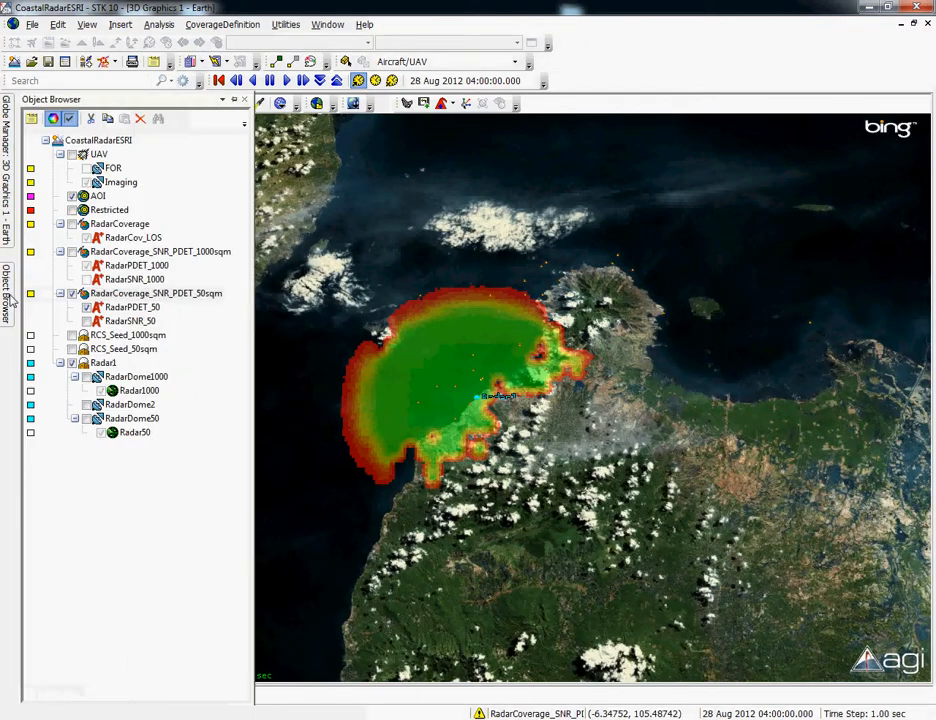
pyautogui.click(71, 293)
pyautogui.click(72, 210)
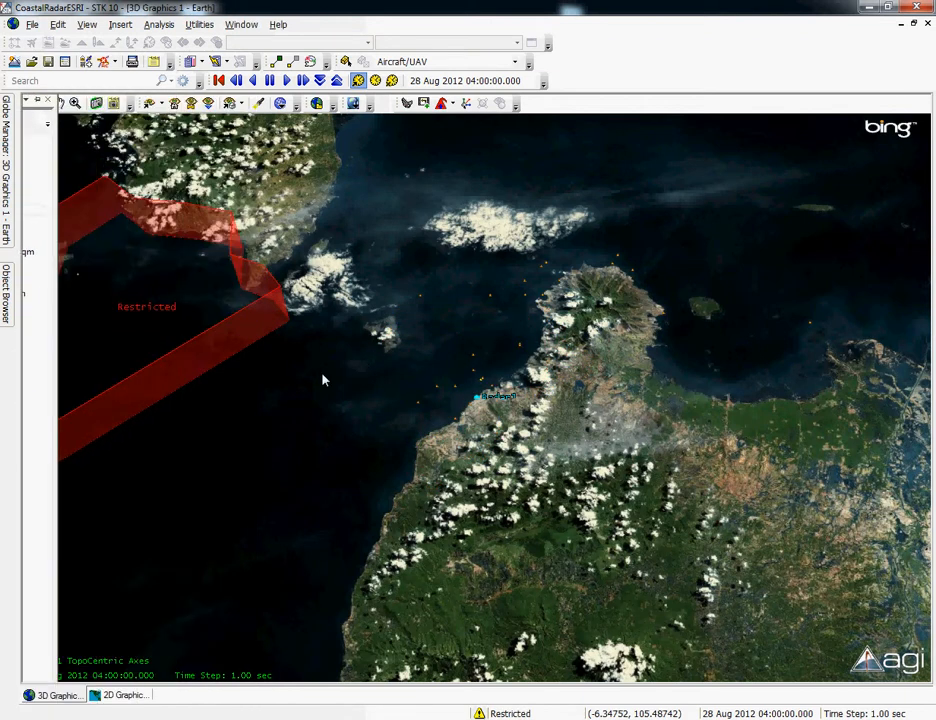
pyautogui.moveTo(231, 390); pyautogui.dragTo(401, 313)
pyautogui.moveTo(425, 365); pyautogui.dragTo(253, 522)
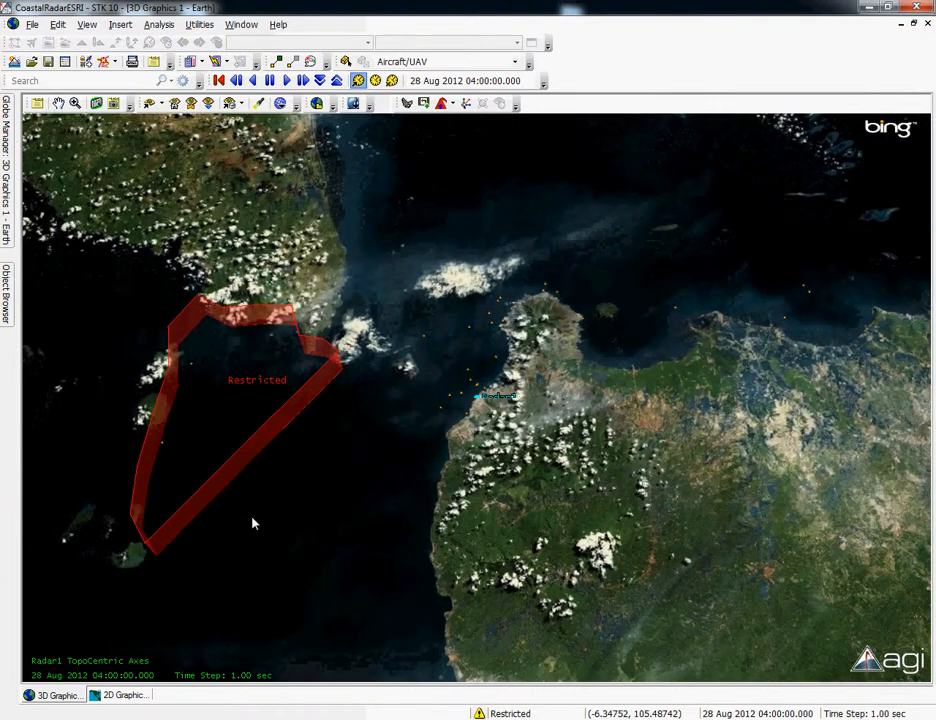
# - Display the UAV and its flight route, and examine where the route crosses the Restricted area in 3D
pyautogui.click(6, 298)
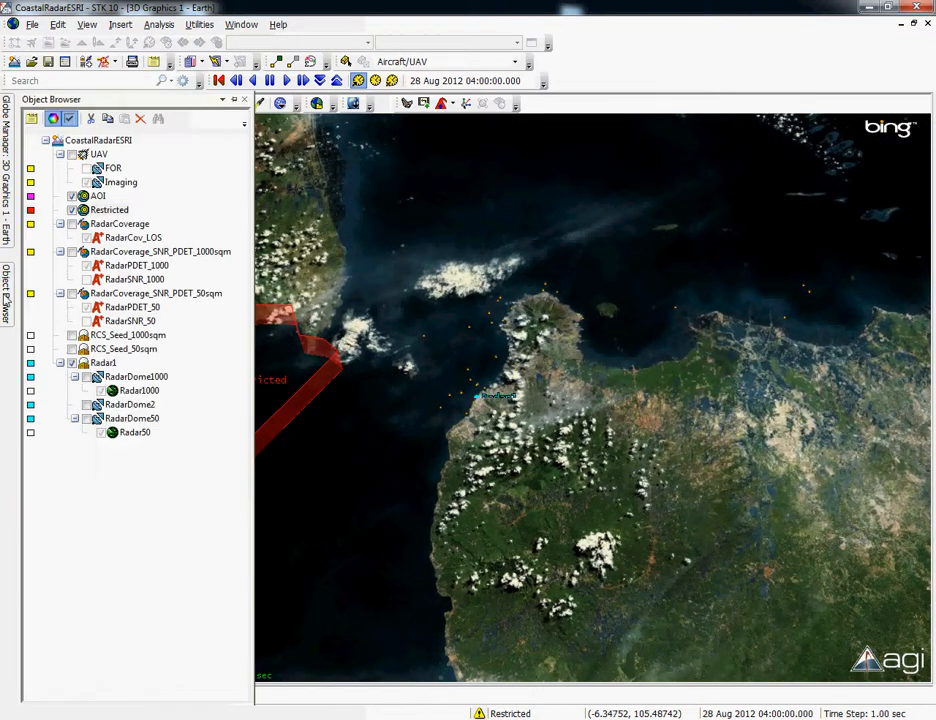
pyautogui.click(71, 156)
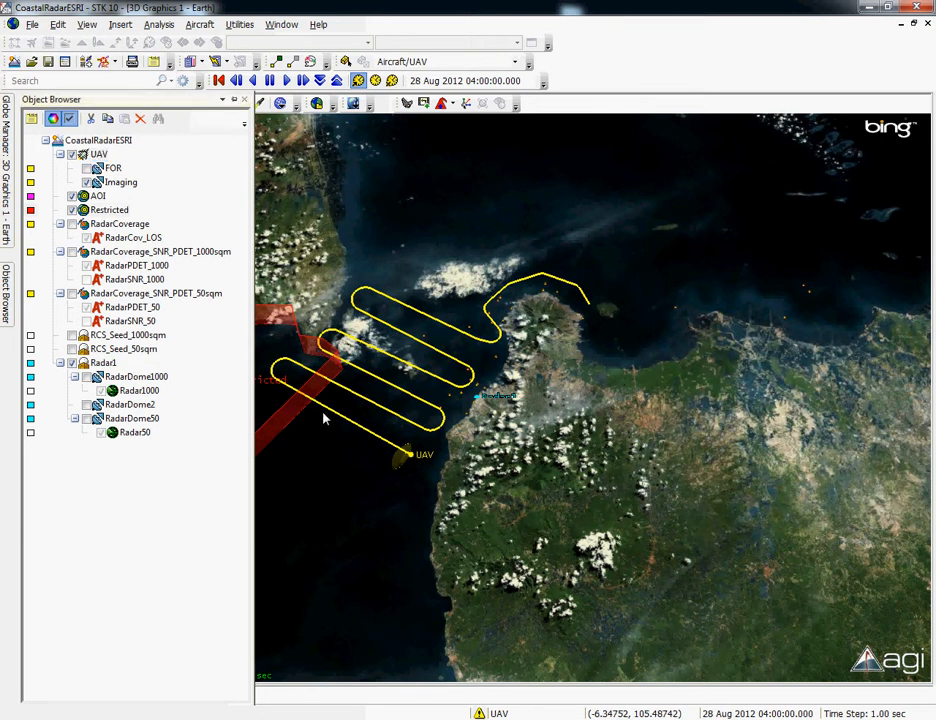
pyautogui.moveTo(333, 397); pyautogui.dragTo(315, 449)
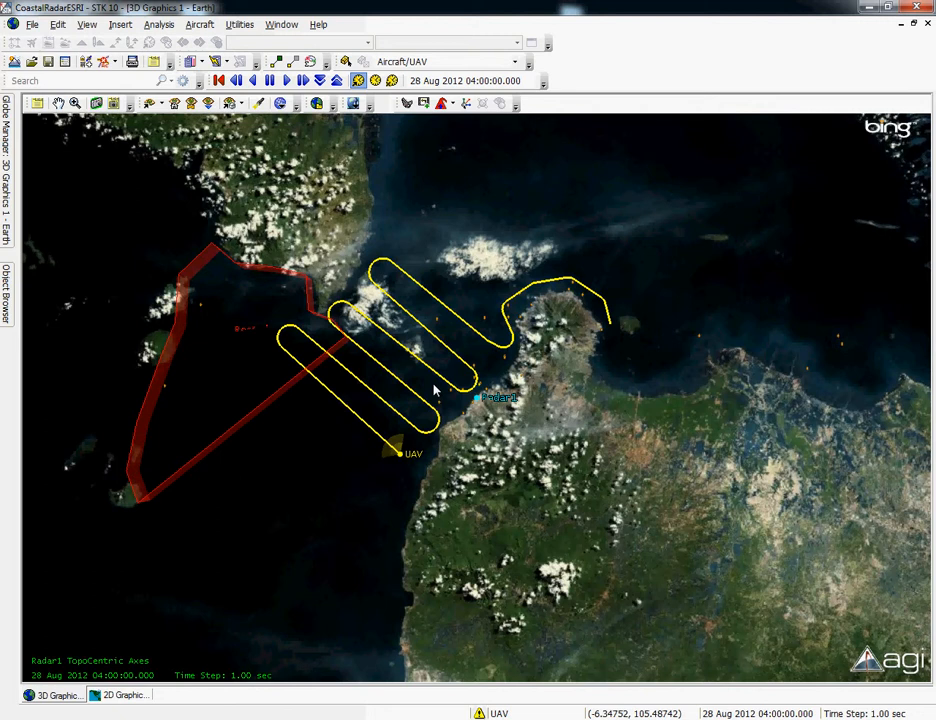
pyautogui.moveTo(369, 416); pyautogui.dragTo(431, 289)
pyautogui.moveTo(431, 289); pyautogui.dragTo(428, 358, button='right')
pyautogui.moveTo(367, 388); pyautogui.dragTo(351, 508)
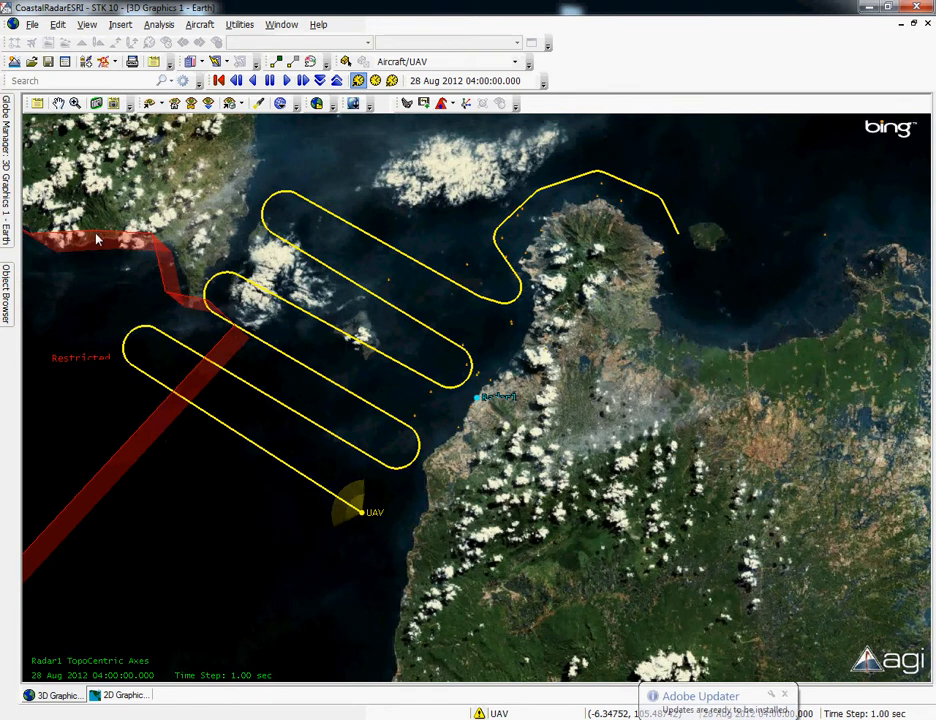
pyautogui.moveTo(216, 332); pyautogui.dragTo(209, 300, button='right')
# - Compute access from the UAV to the Restricted area target
pyautogui.click(7, 292)
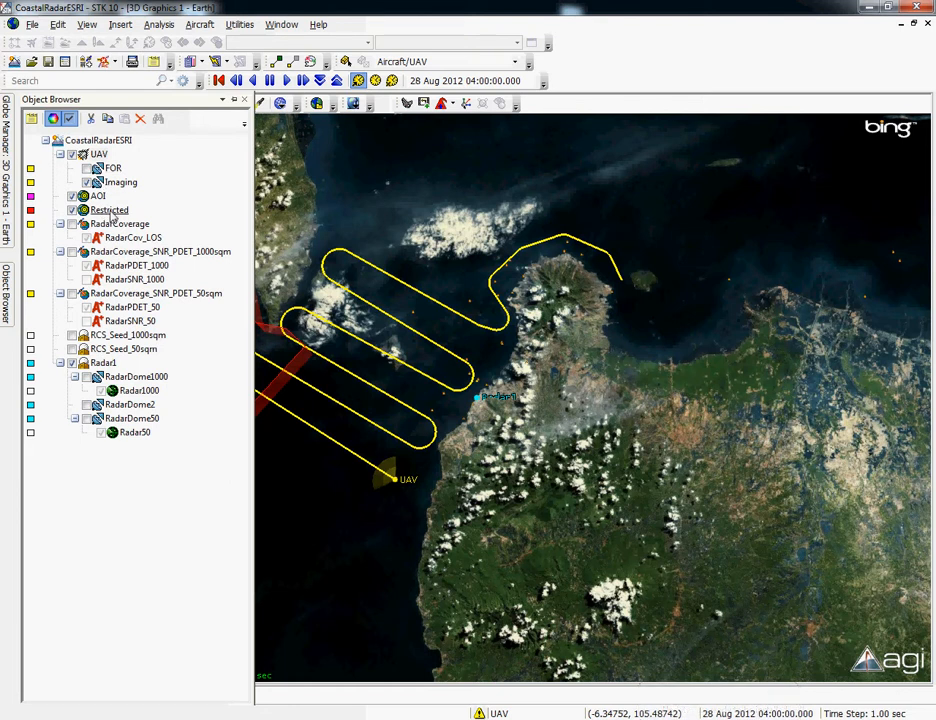
pyautogui.rightClick(100, 157)
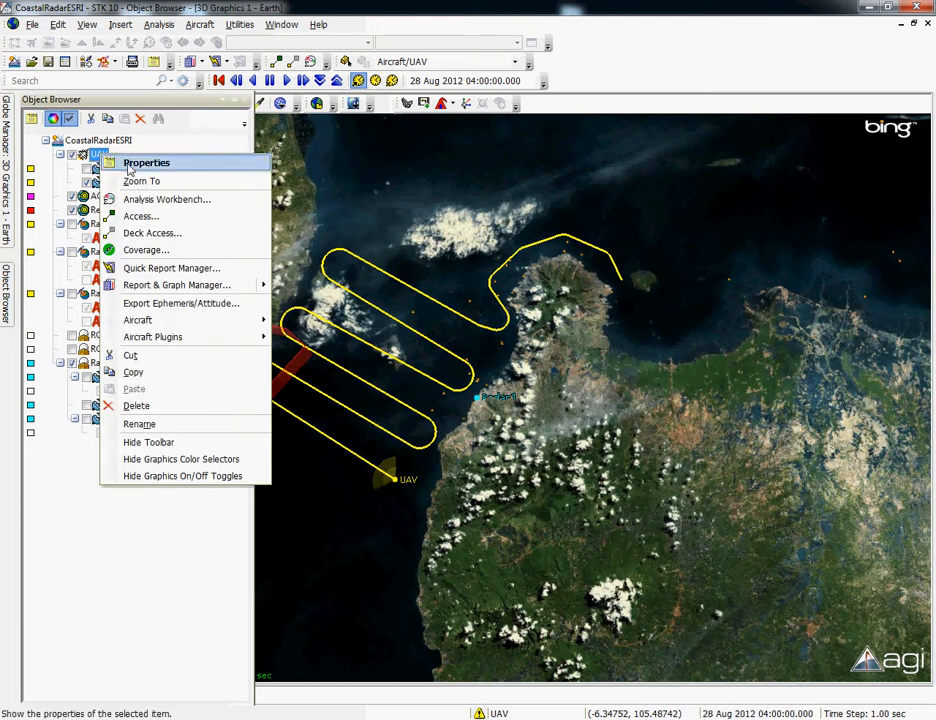
pyautogui.click(140, 218)
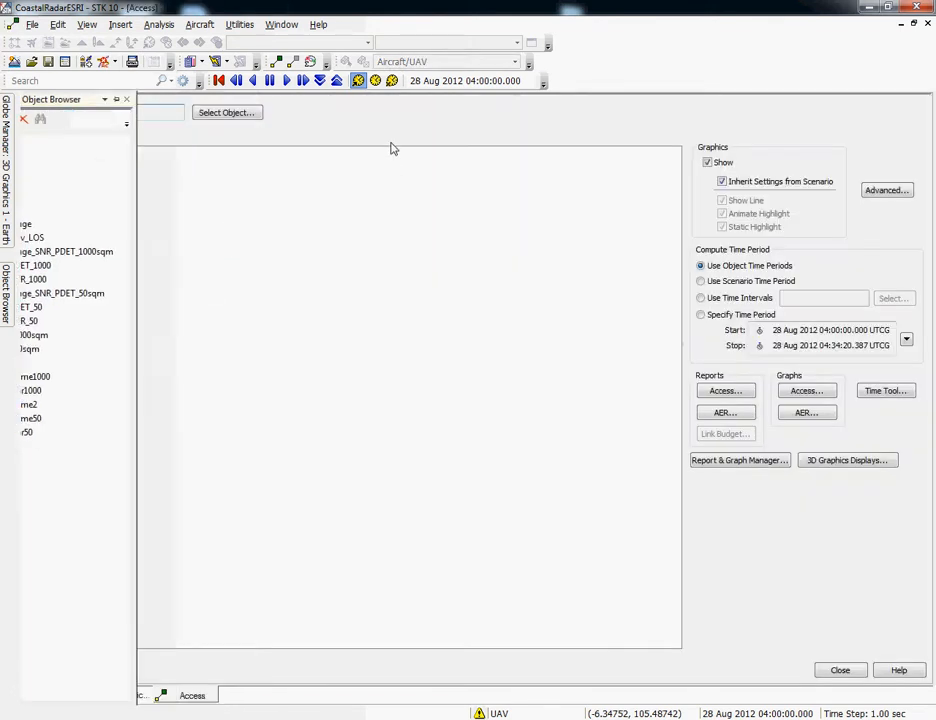
pyautogui.click(90, 169)
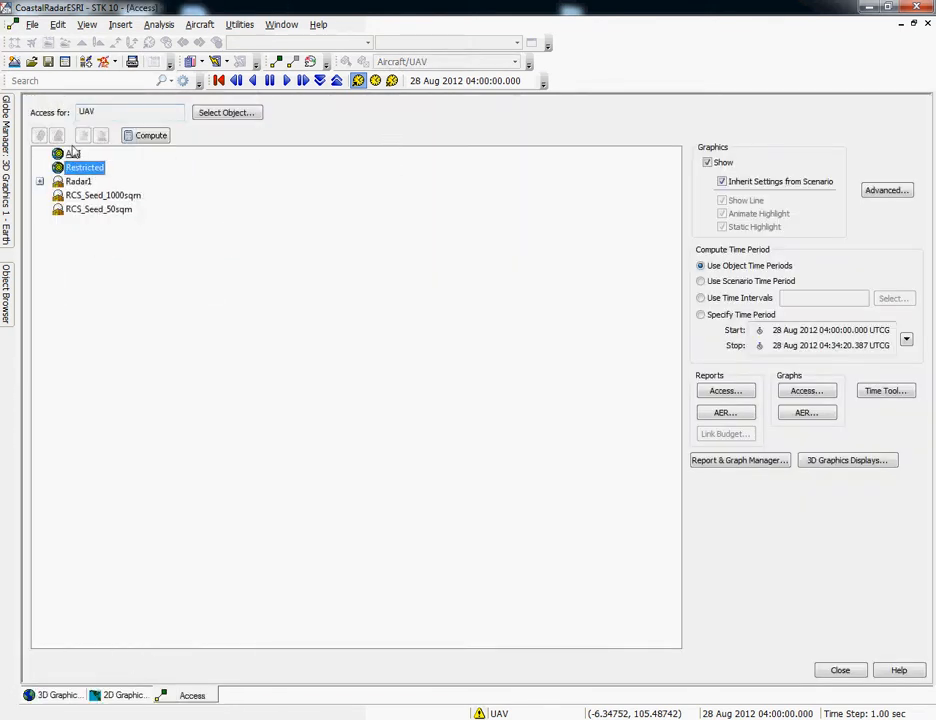
pyautogui.click(147, 136)
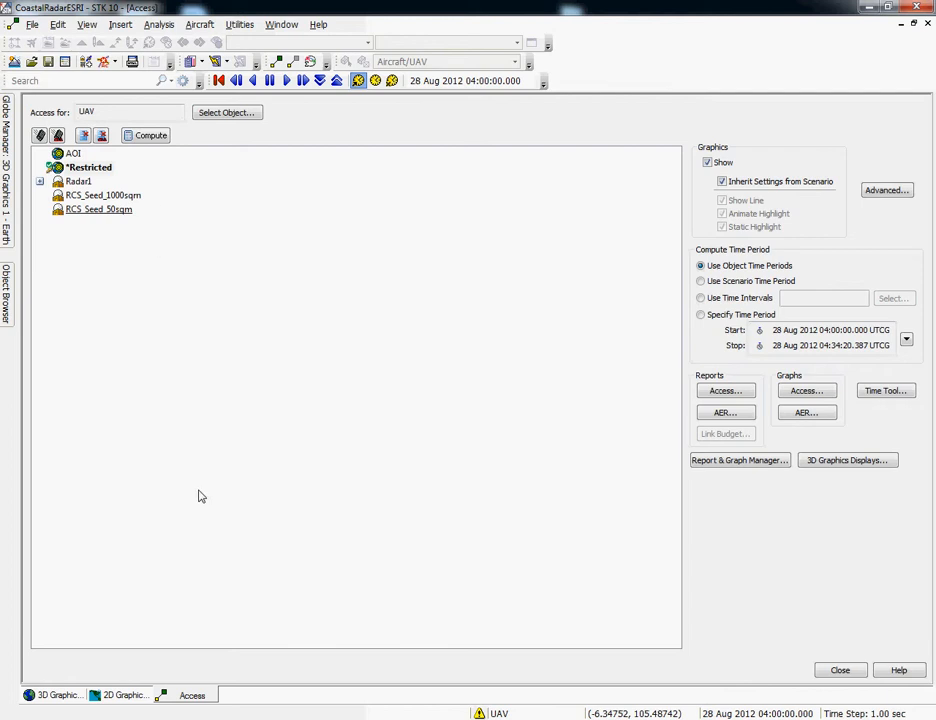
# - Graph the UAV's access times to the Restricted area, review the intervals, and close the graph and access tool
pyautogui.click(799, 396)
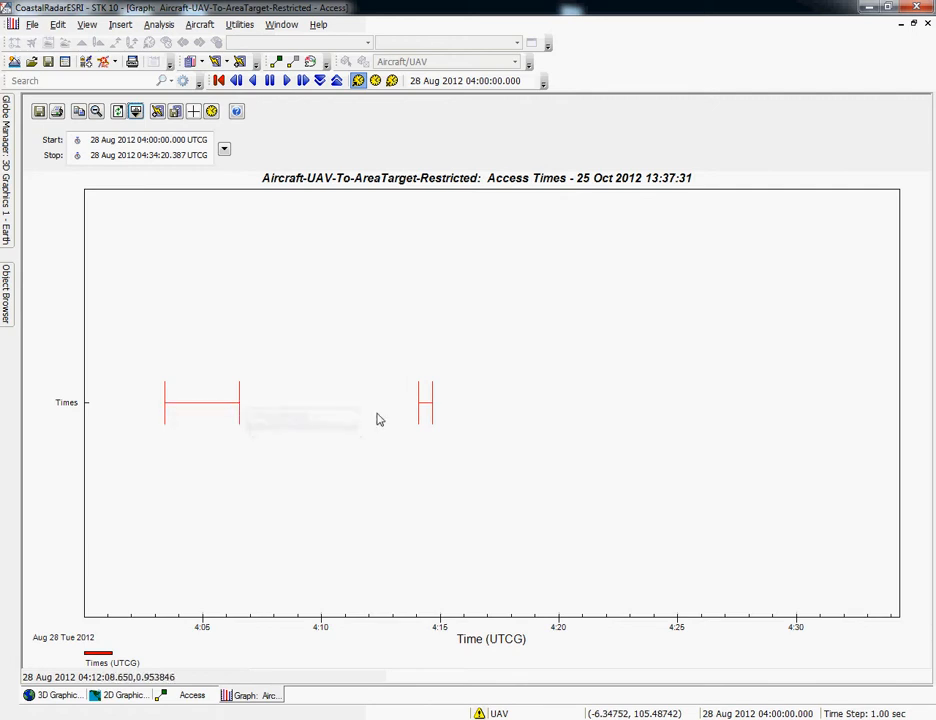
pyautogui.moveTo(428, 410)
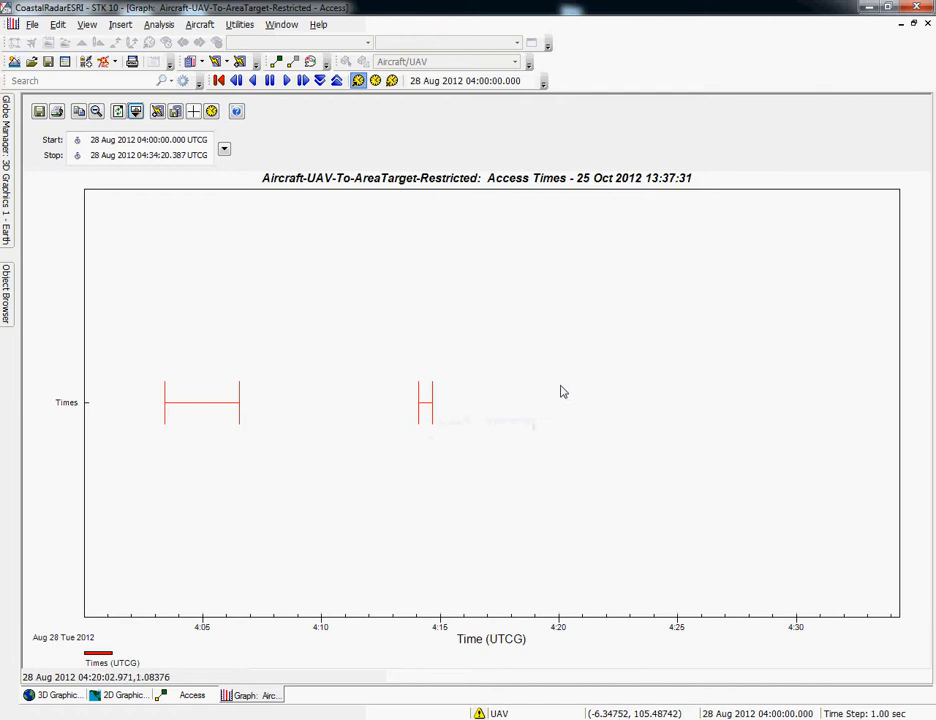
pyautogui.click(928, 24)
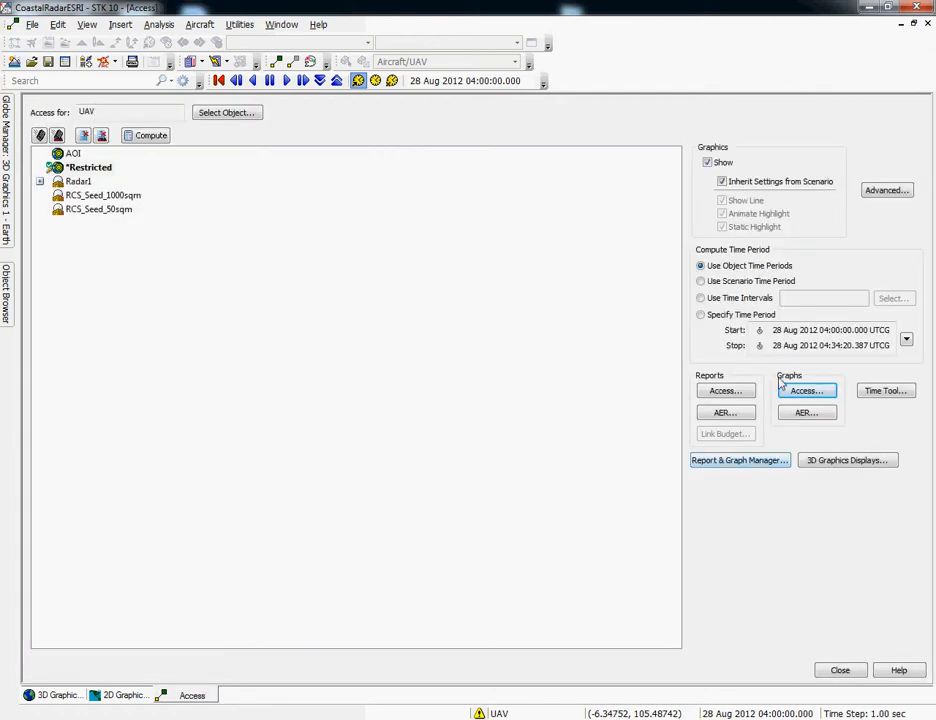
pyautogui.click(838, 671)
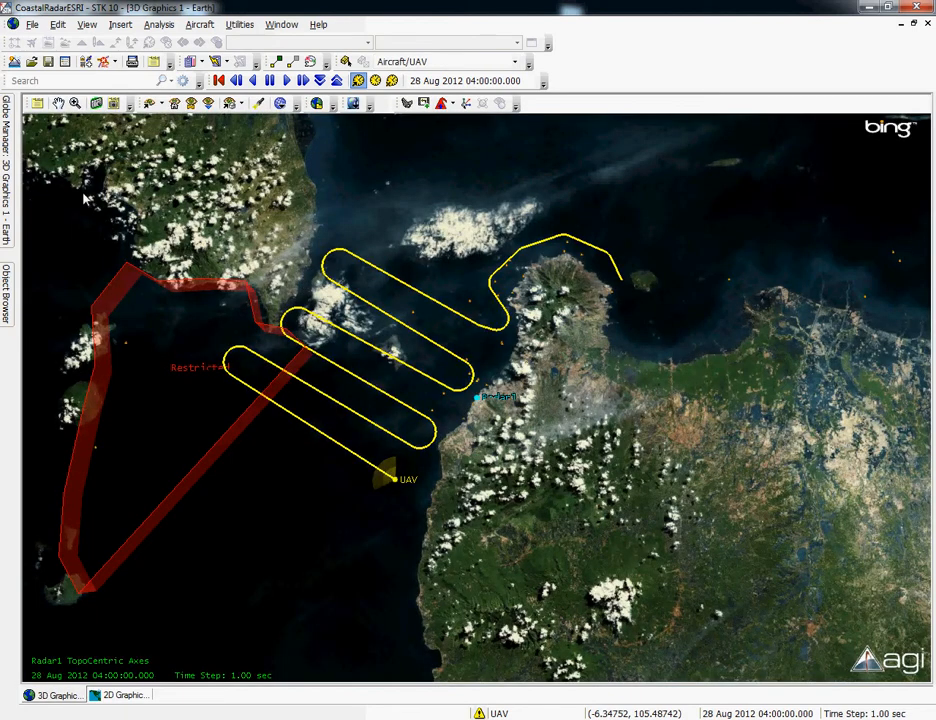
# - In the UAV's 2D graphics attributes, add the AccessIntervals time component of the Aircraft-UAV-To-AreaTarget-Restricted access
pyautogui.moveTo(11, 293)
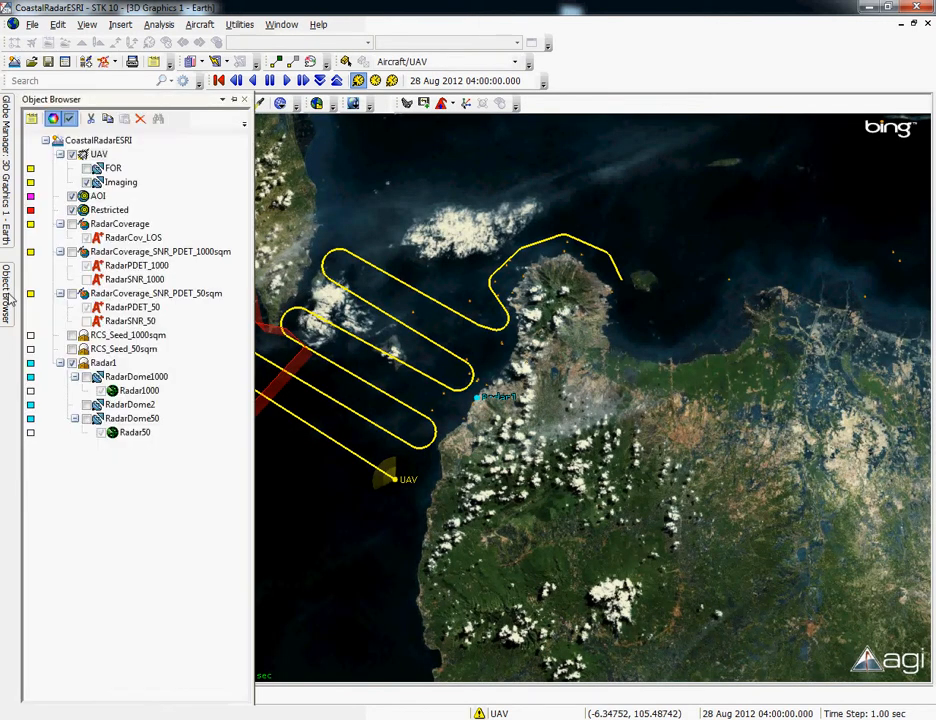
pyautogui.click(98, 155)
pyautogui.rightClick(98, 155)
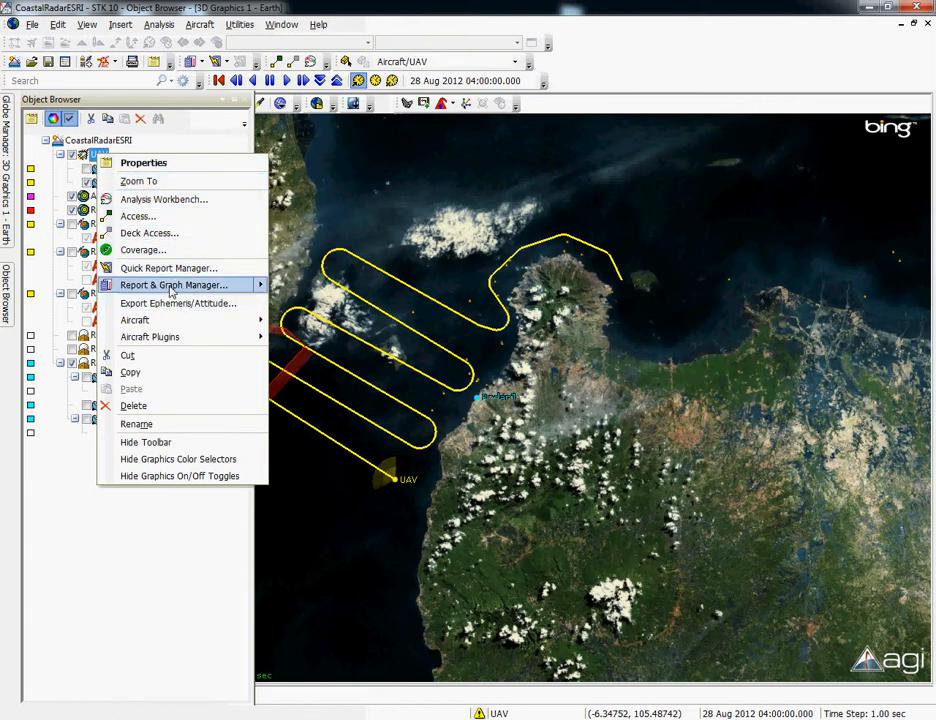
pyautogui.click(160, 163)
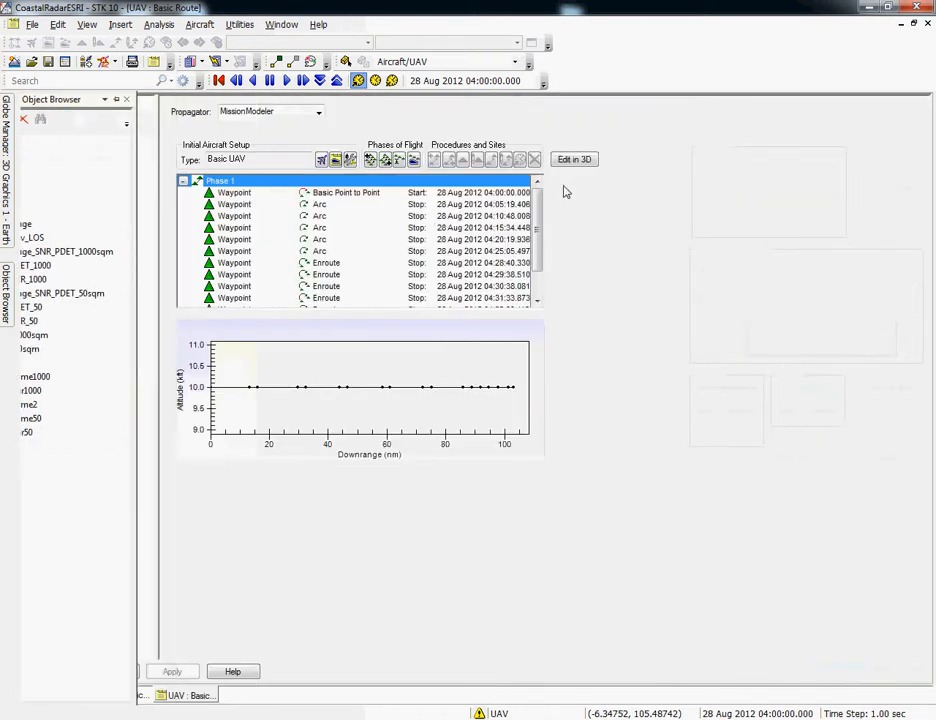
pyautogui.moveTo(148, 147); pyautogui.dragTo(150, 179)
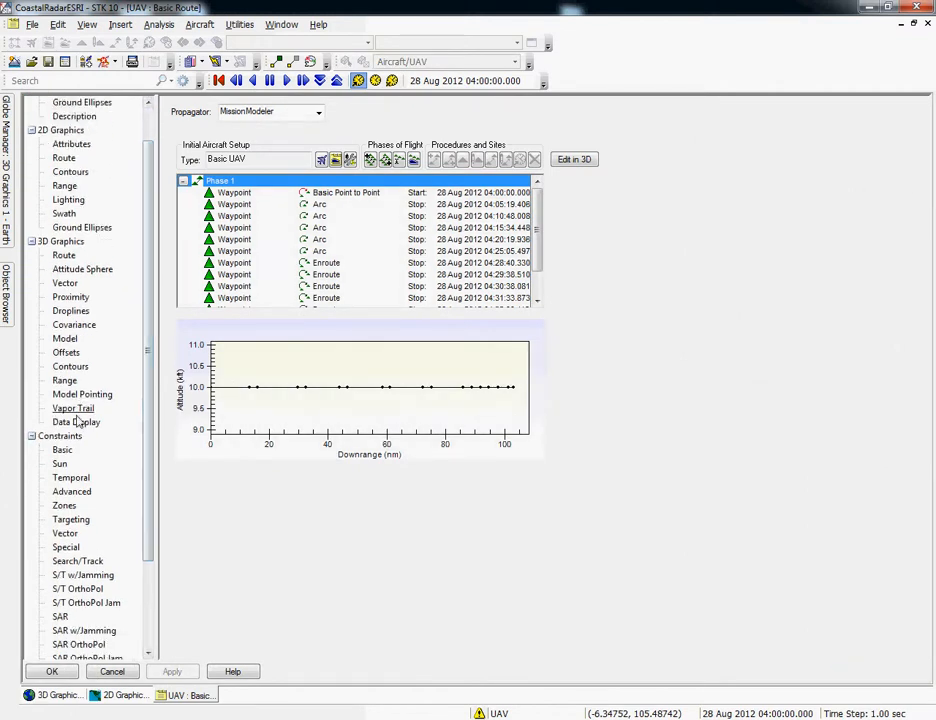
pyautogui.click(63, 256)
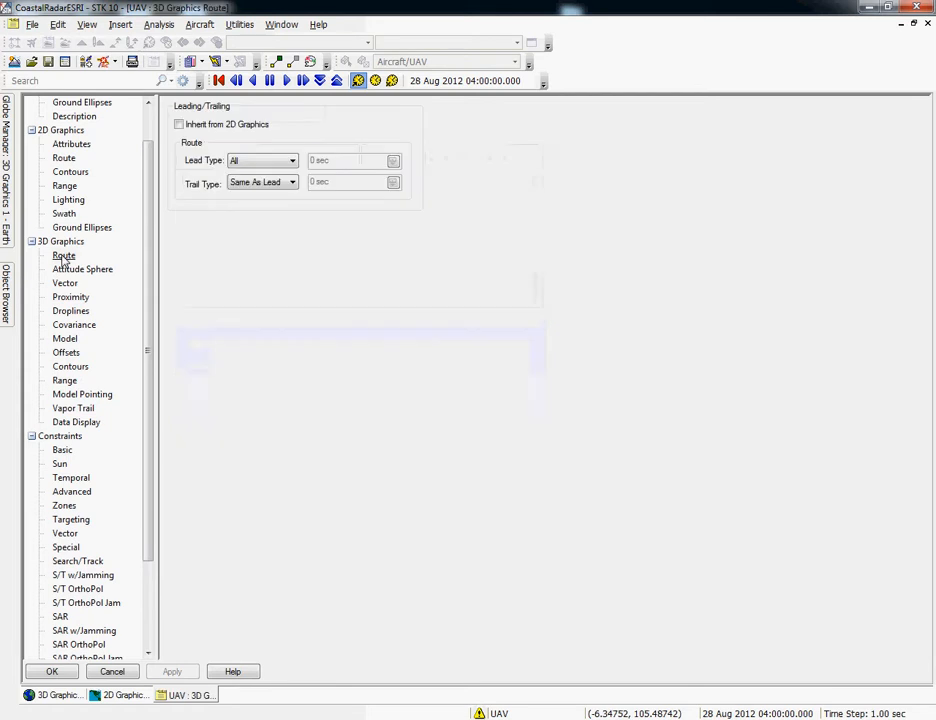
pyautogui.click(71, 145)
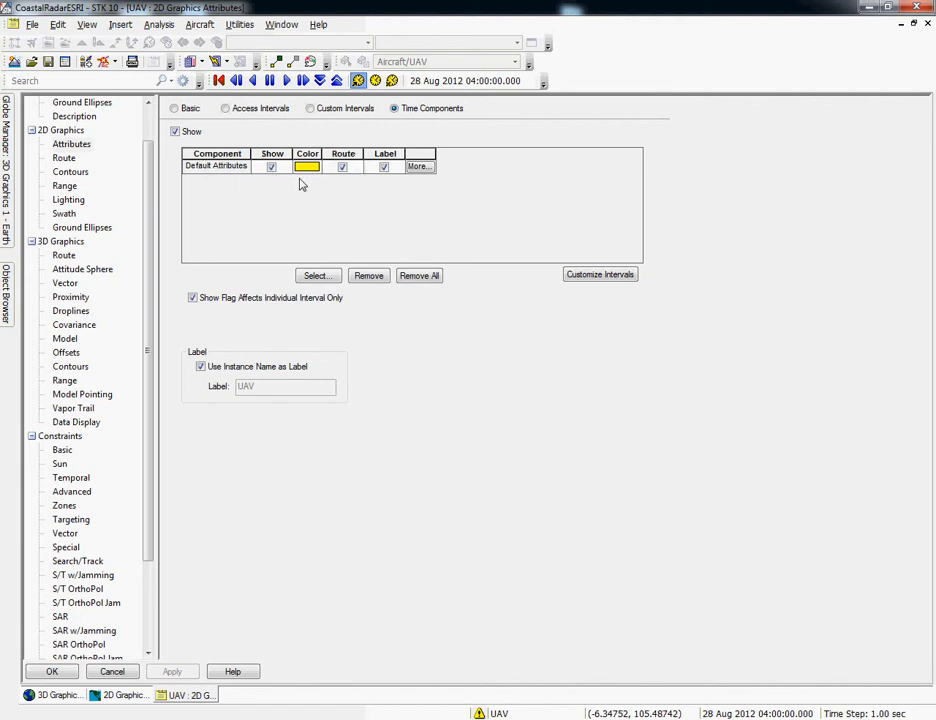
pyautogui.click(315, 277)
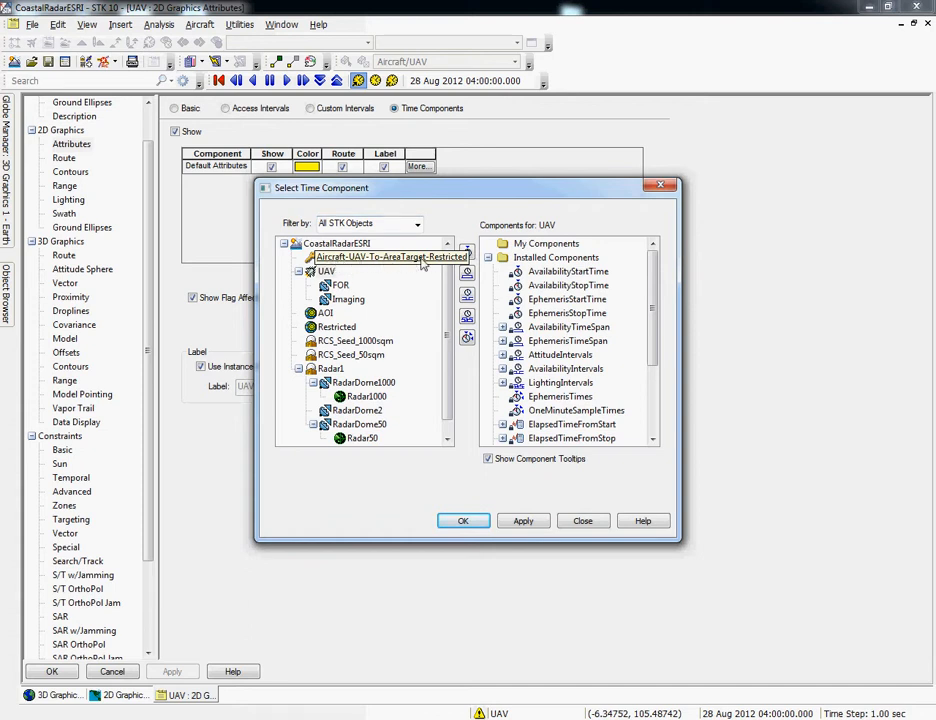
pyautogui.click(412, 260)
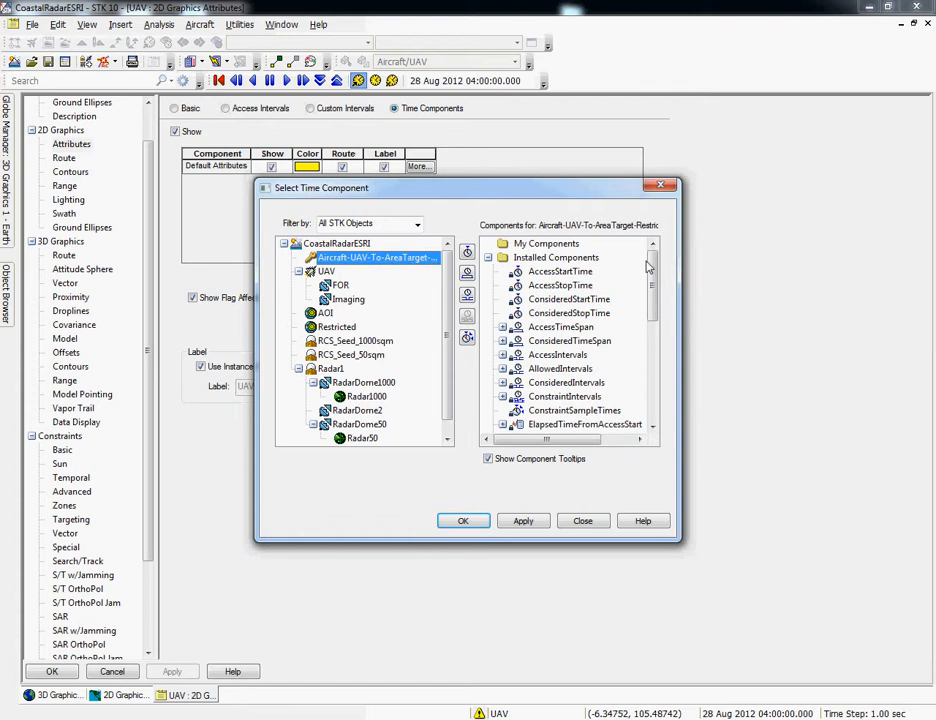
pyautogui.moveTo(655, 266); pyautogui.dragTo(596, 302)
pyautogui.click(546, 316)
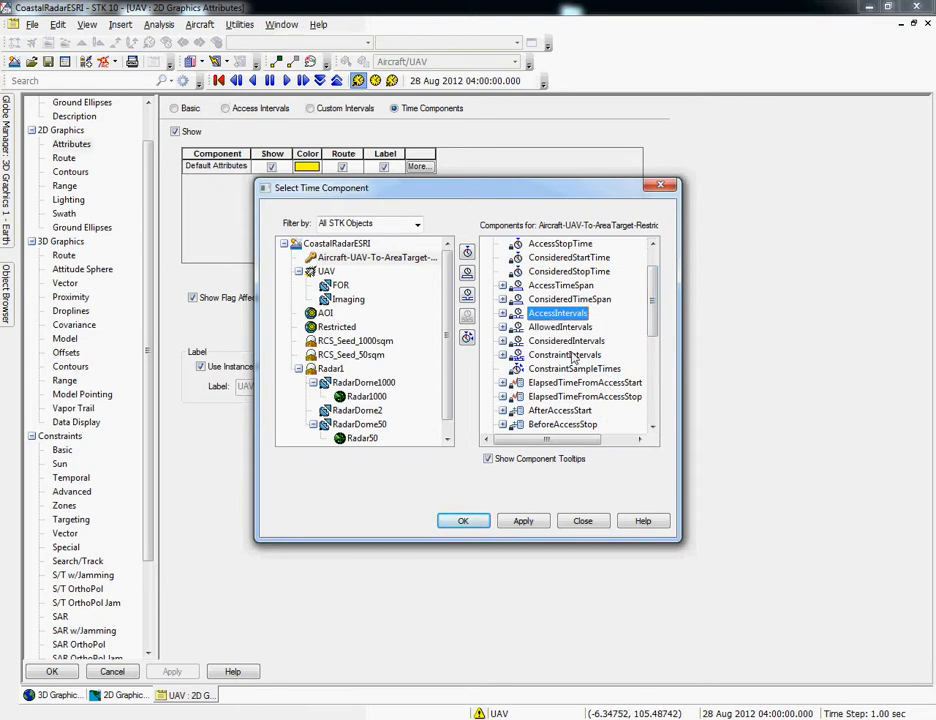
pyautogui.click(462, 522)
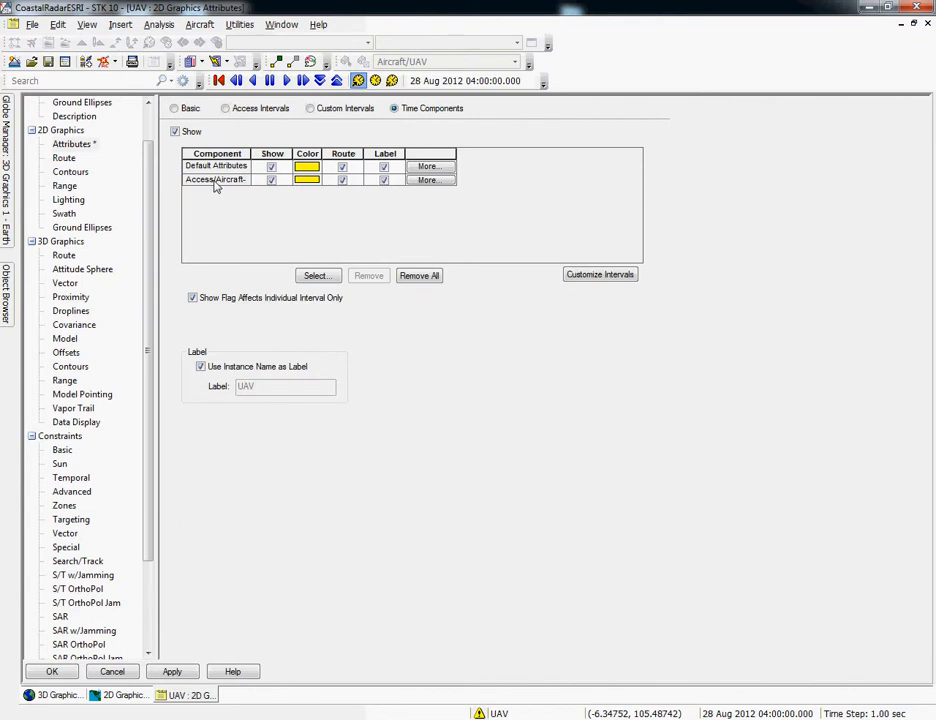
# - Set the color of the UAV's access-interval component to red and apply the property changes
pyautogui.click(309, 183)
pyautogui.click(316, 184)
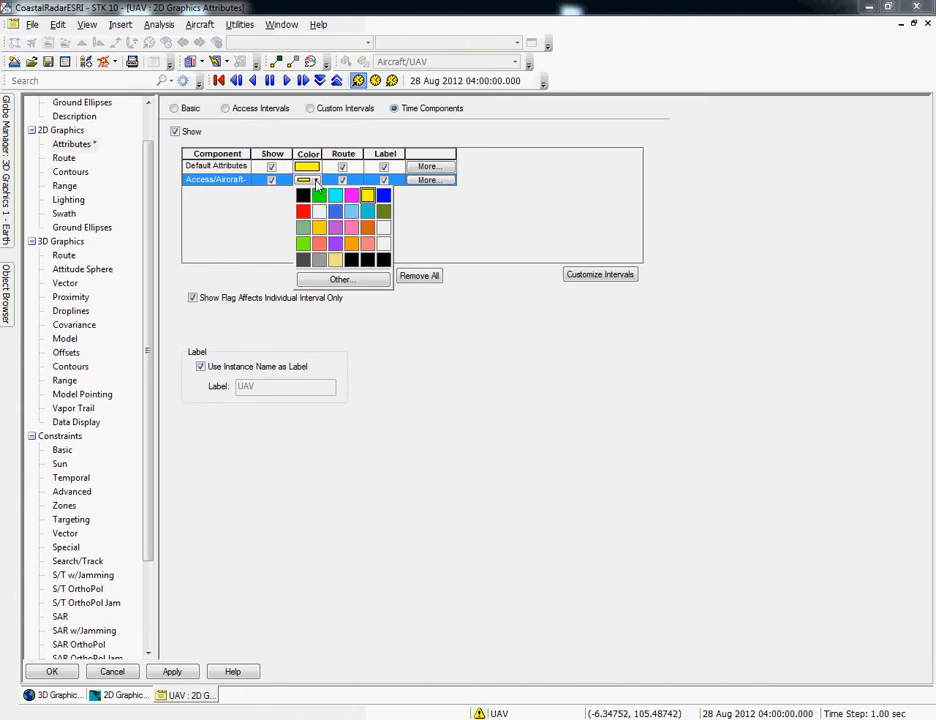
pyautogui.click(303, 219)
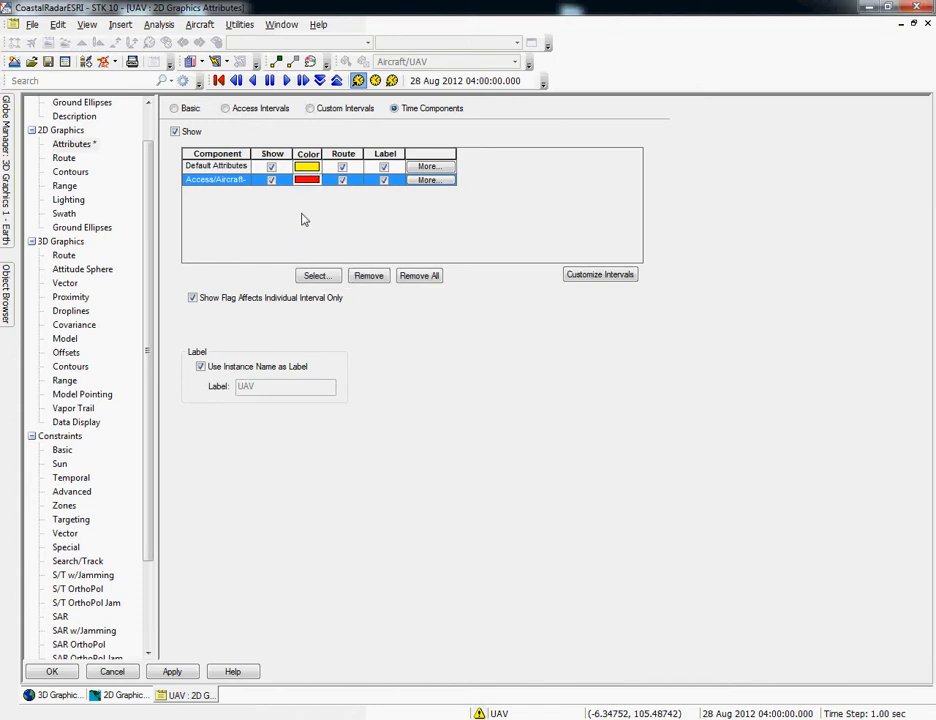
pyautogui.click(428, 181)
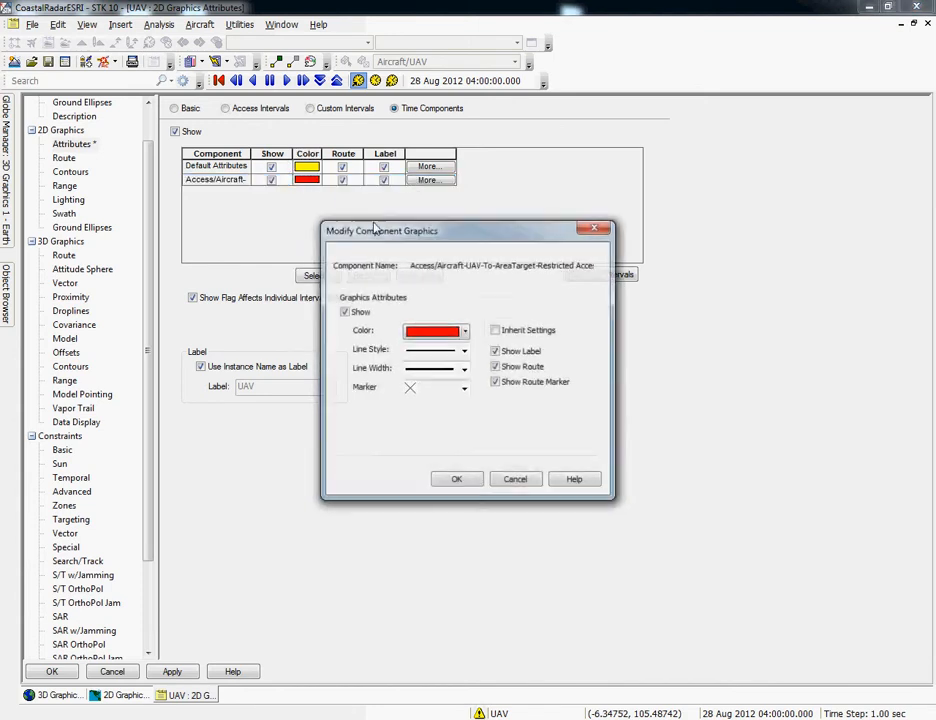
pyautogui.click(465, 351)
pyautogui.click(518, 422)
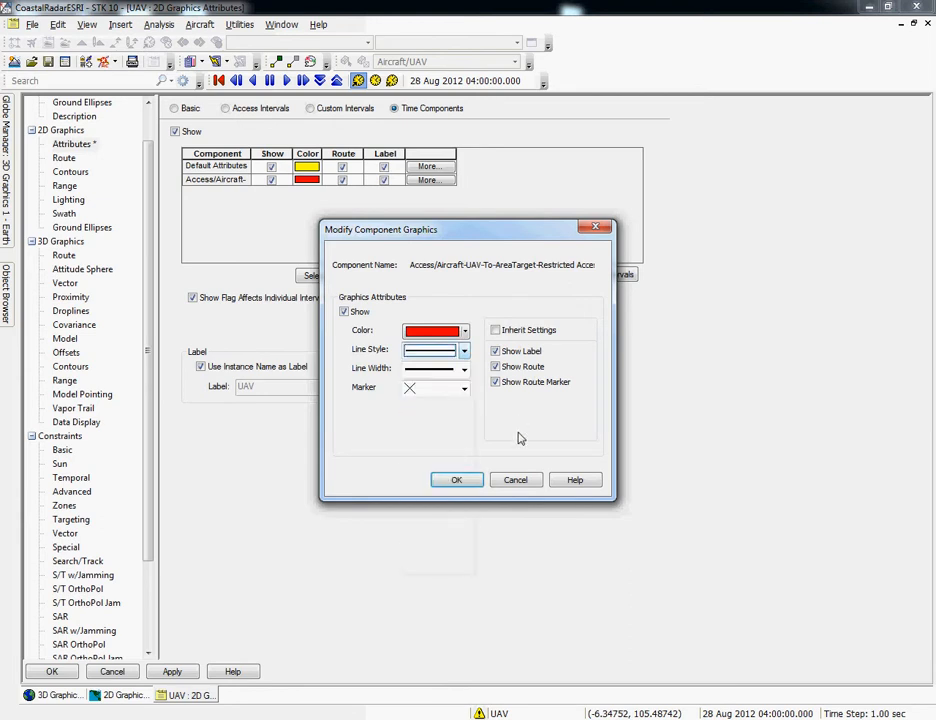
pyautogui.click(470, 481)
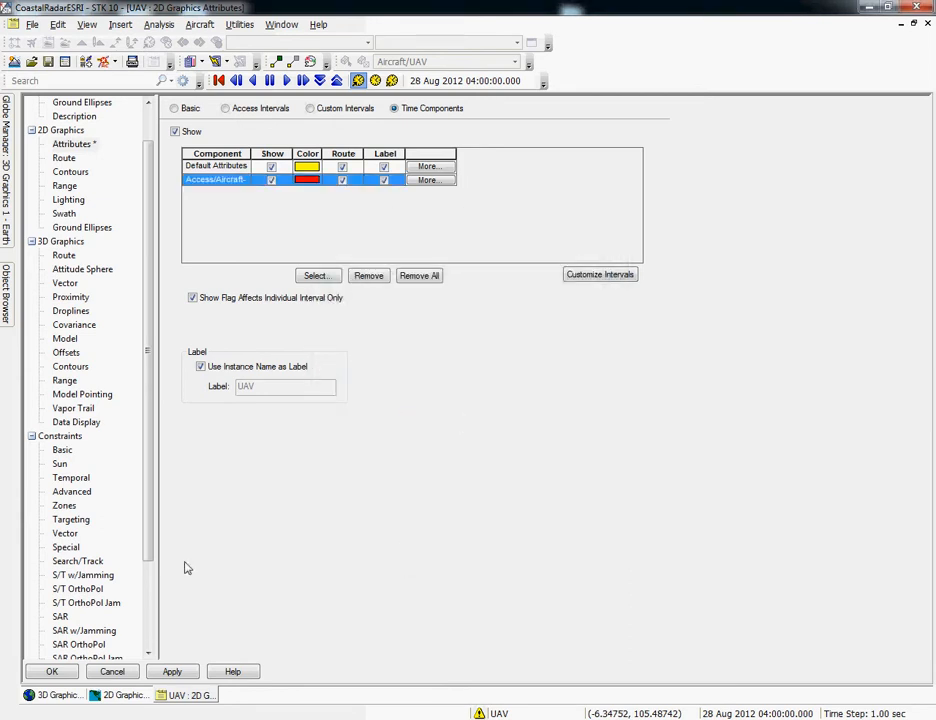
pyautogui.click(53, 672)
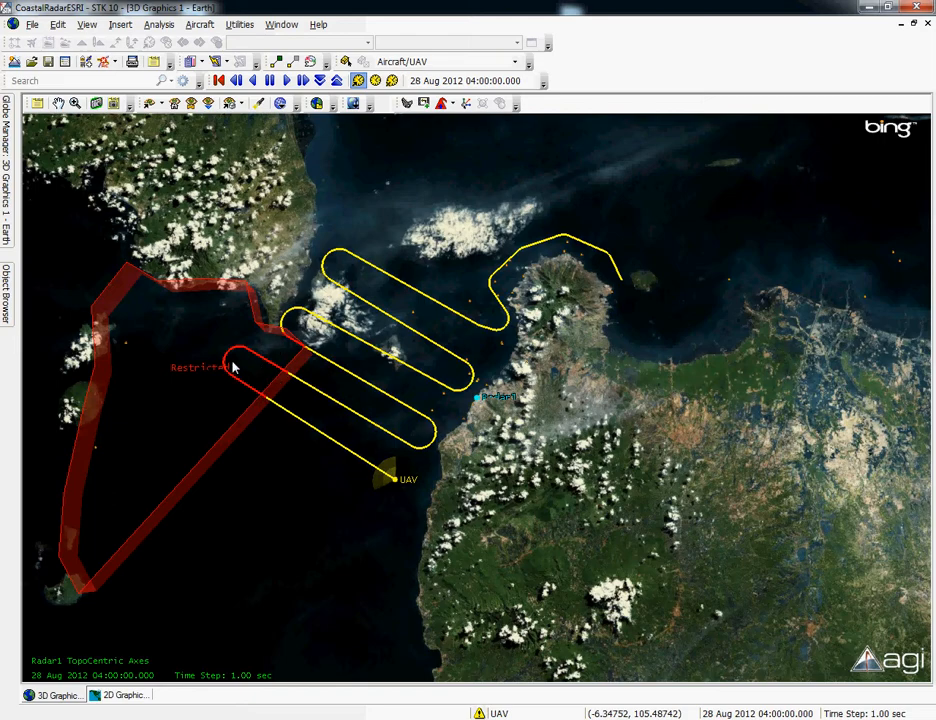
# - Inspect the UAV's red route segments in the 3D and 2D views, then switch to ArcMap and turn on the UAV_Line layer
pyautogui.moveTo(225, 372); pyautogui.dragTo(281, 447)
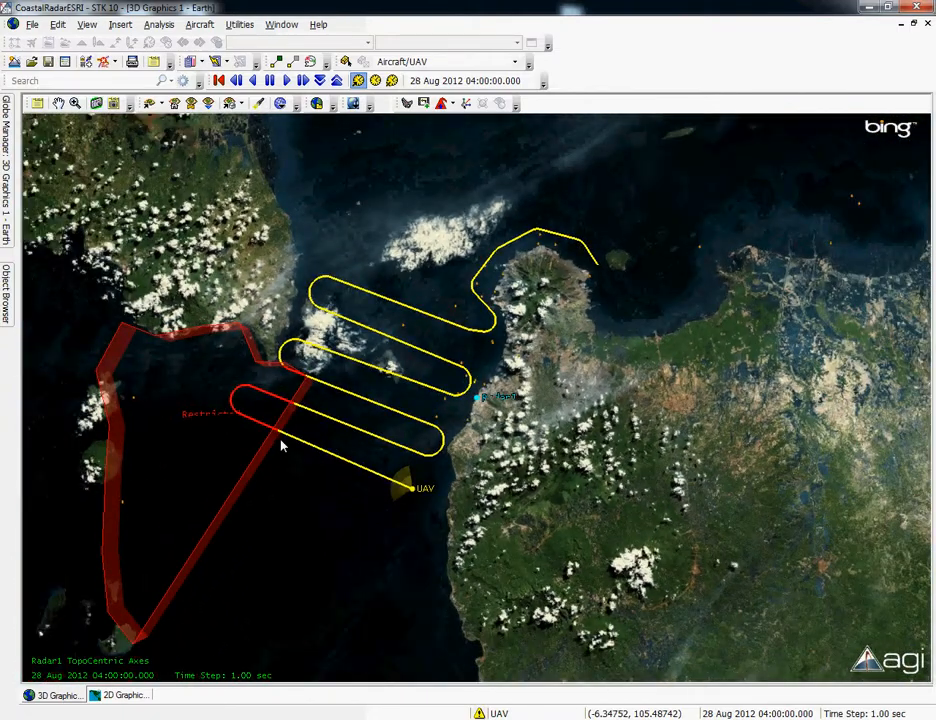
pyautogui.click(125, 695)
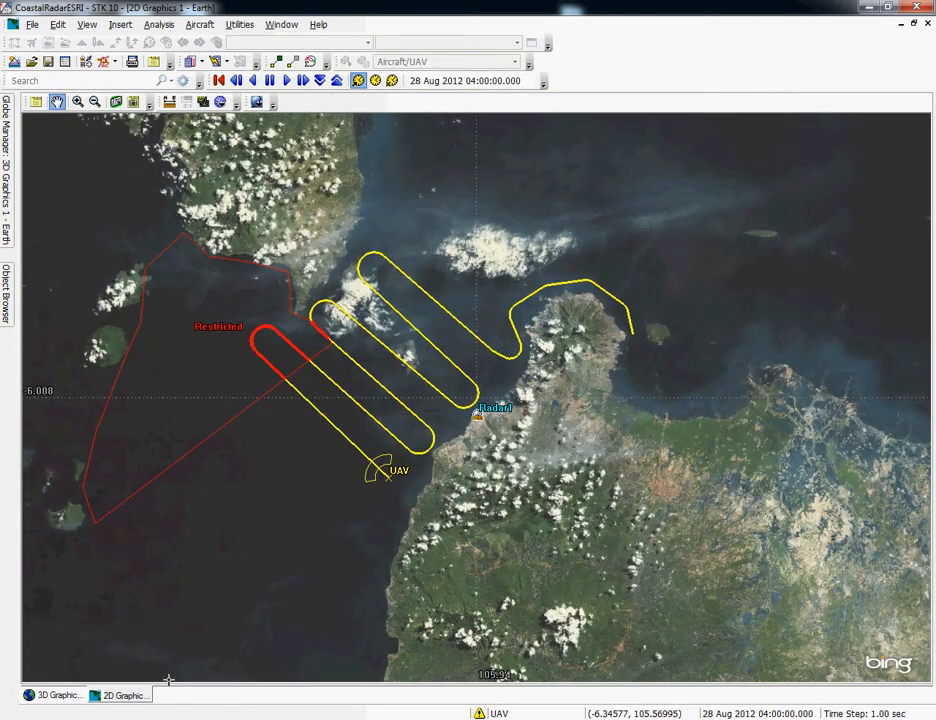
pyautogui.click(76, 696)
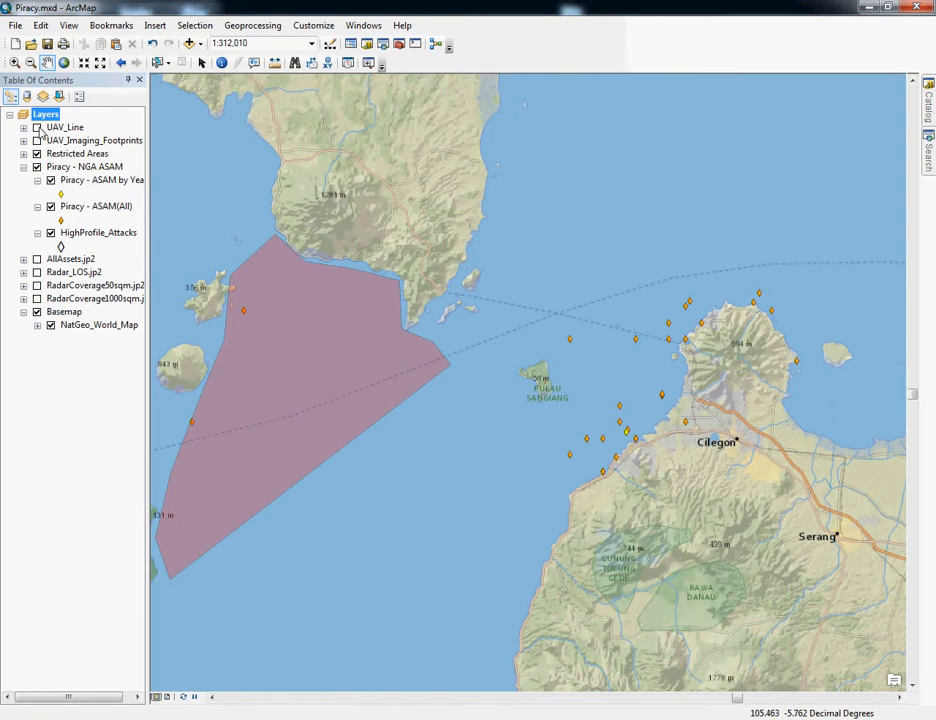
pyautogui.click(37, 128)
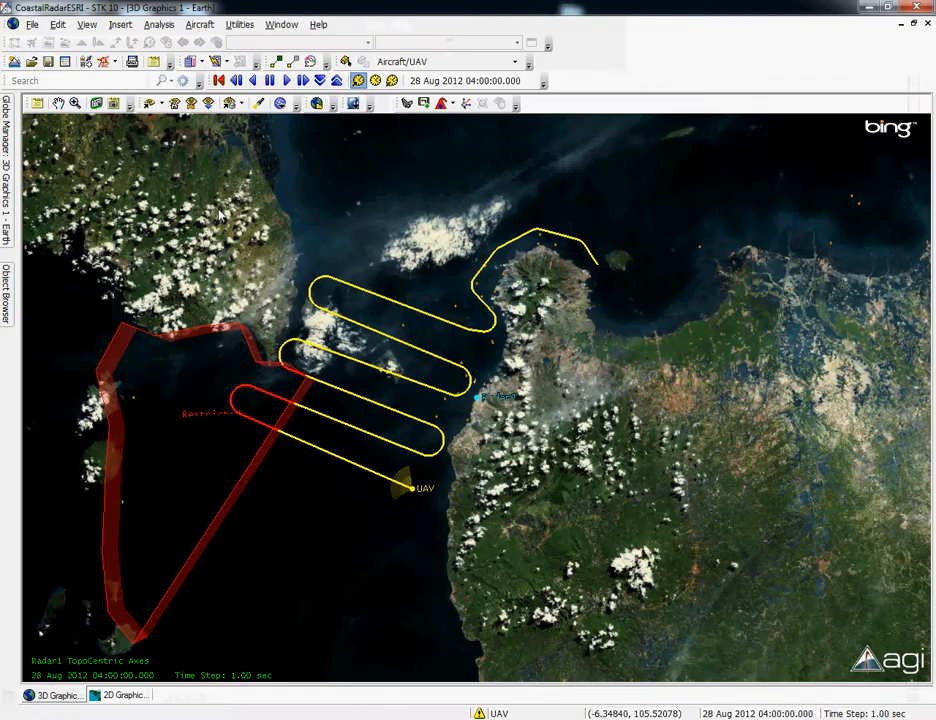
# - Switch to STK, start 3D editing of the UAV route, move its two southwestern turn waypoints clear of the Restricted area and accept the edits
pyautogui.click(346, 62)
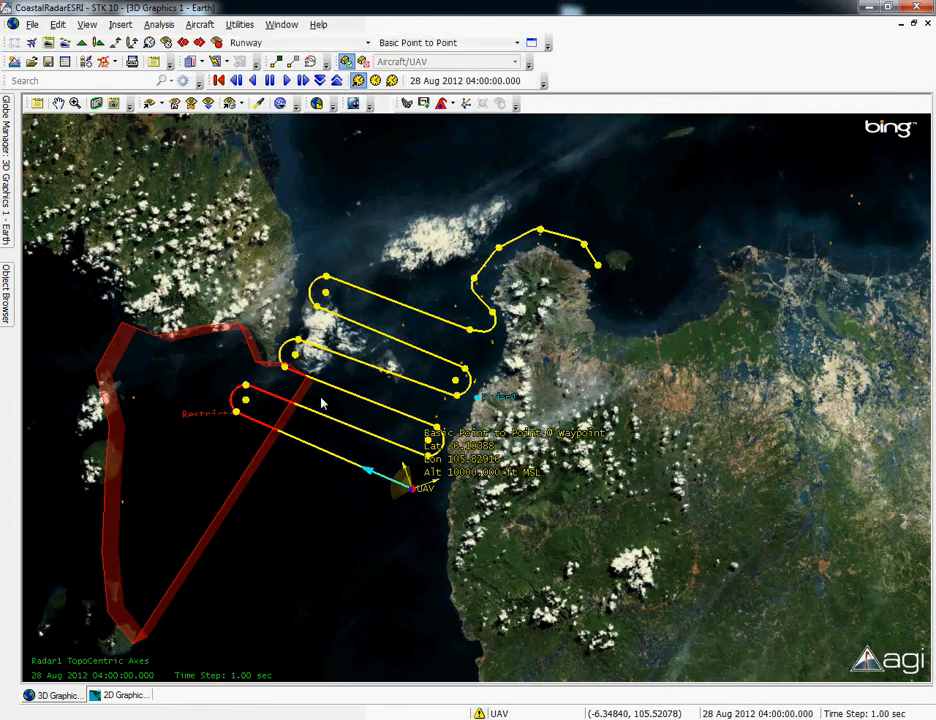
pyautogui.moveTo(249, 402); pyautogui.dragTo(316, 430)
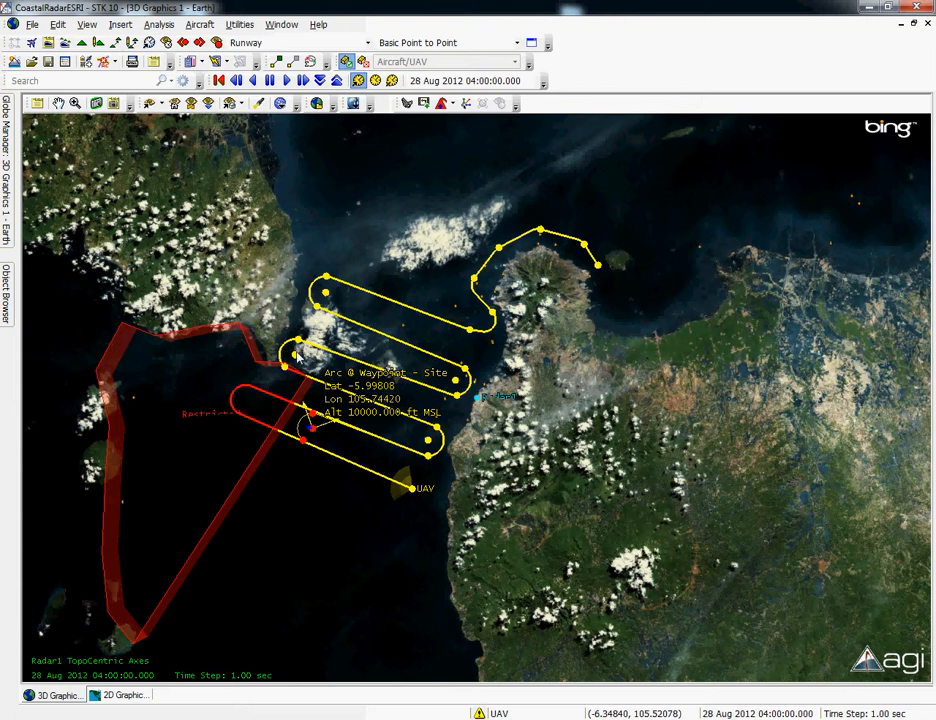
pyautogui.moveTo(297, 356); pyautogui.dragTo(306, 353)
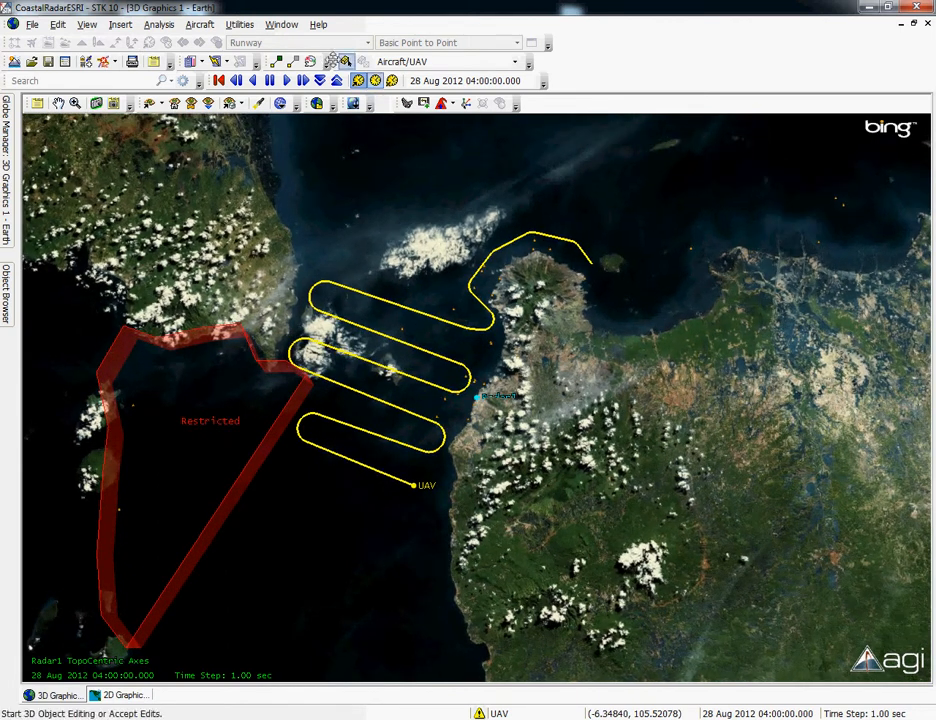
# - Edit the UAV route in 3D again, moving the southernmost turn waypoint back inside the Restricted area, and accept the change
pyautogui.click(345, 61)
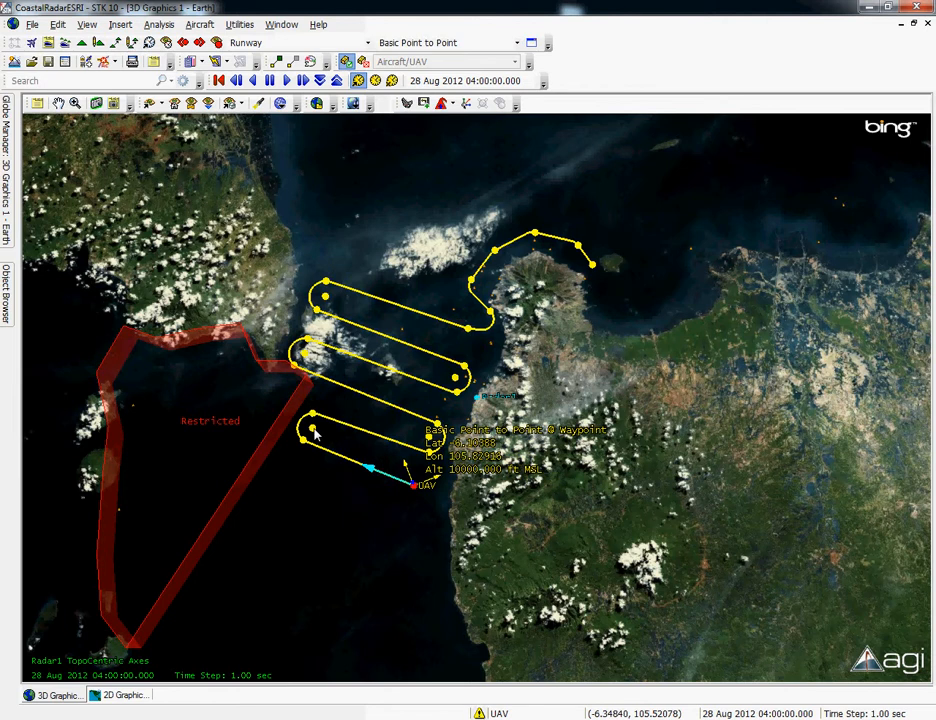
pyautogui.moveTo(313, 428); pyautogui.dragTo(253, 388)
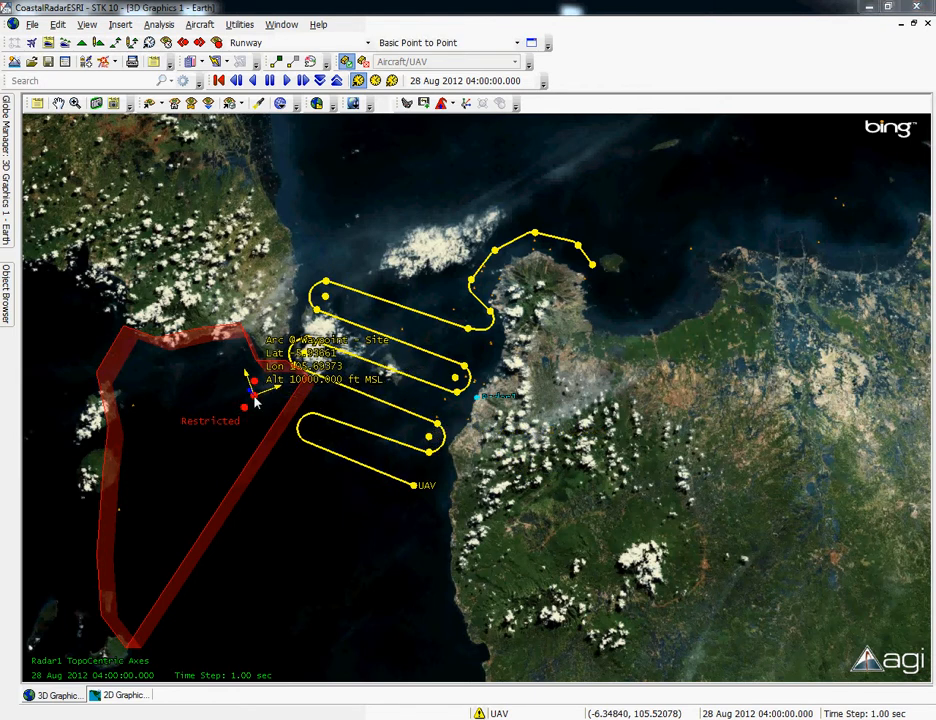
pyautogui.click(347, 62)
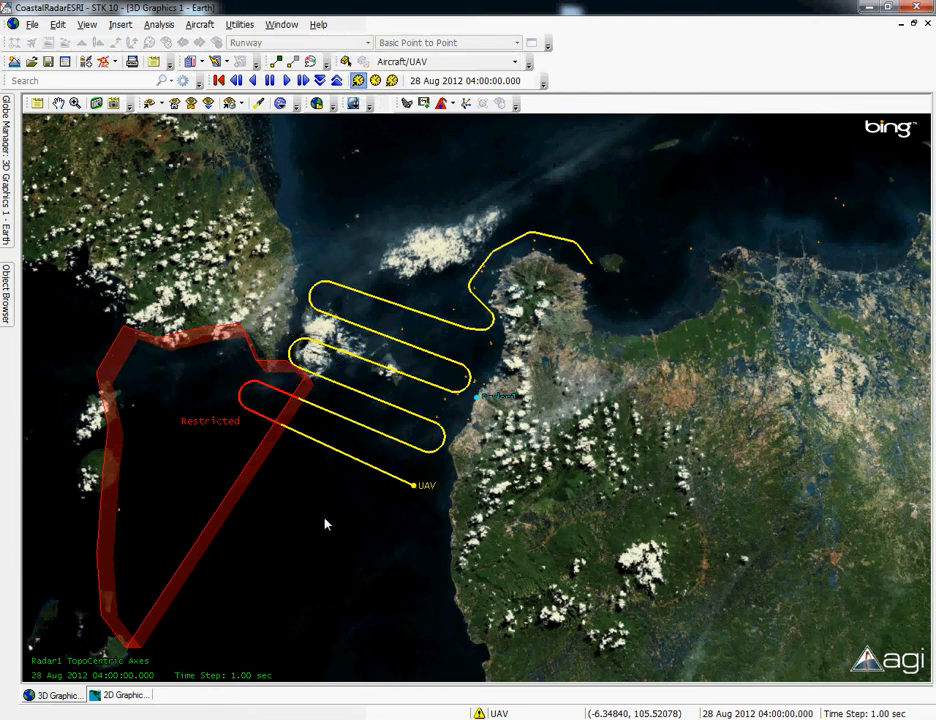
# - Play the scenario animation and watch the UAV with its sensor footprint fly the patrol route past the Restricted area
pyautogui.moveTo(313, 457); pyautogui.dragTo(321, 508)
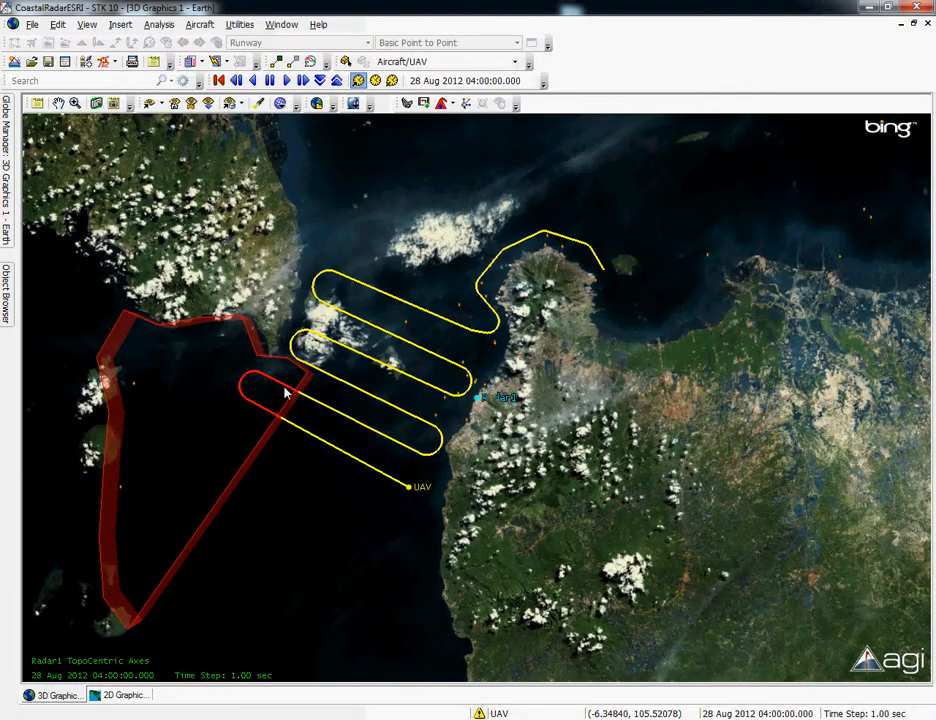
pyautogui.moveTo(294, 515); pyautogui.dragTo(300, 424)
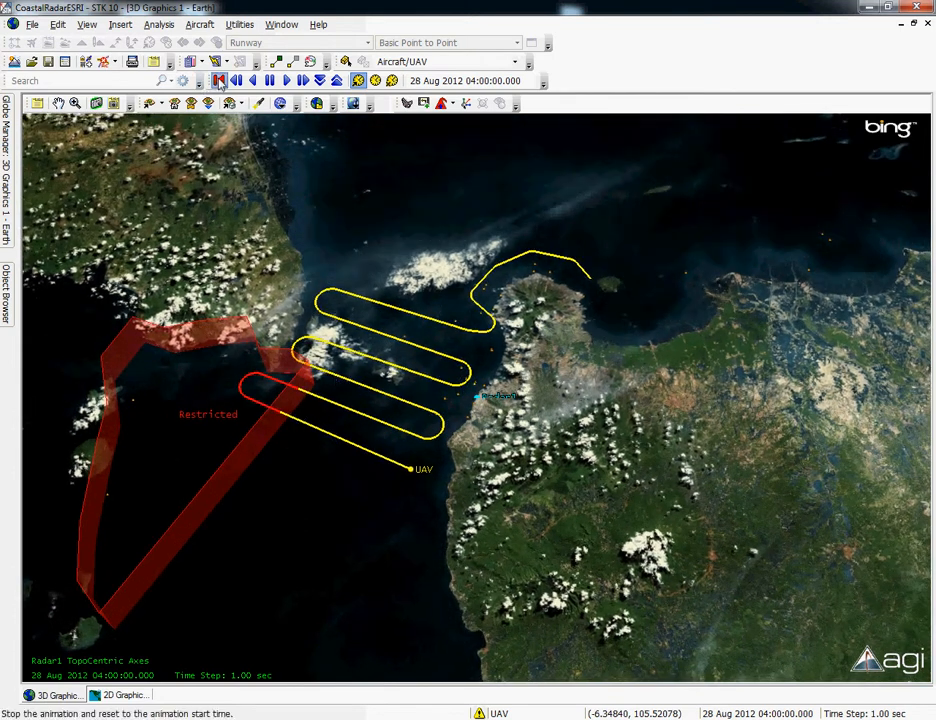
pyautogui.click(285, 82)
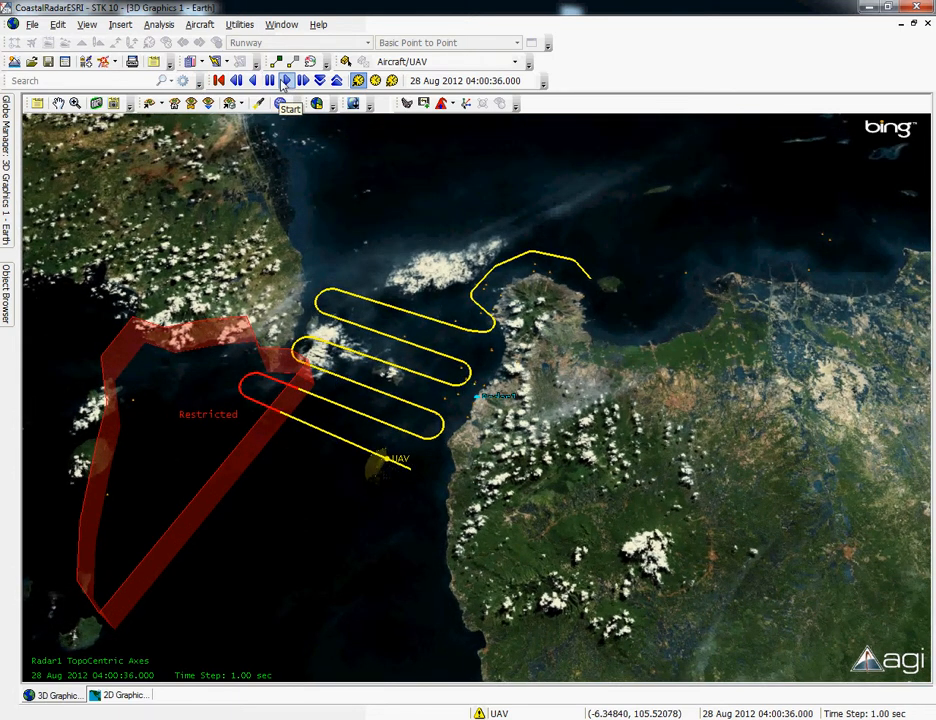
pyautogui.moveTo(377, 314); pyautogui.dragTo(340, 412, button='right')
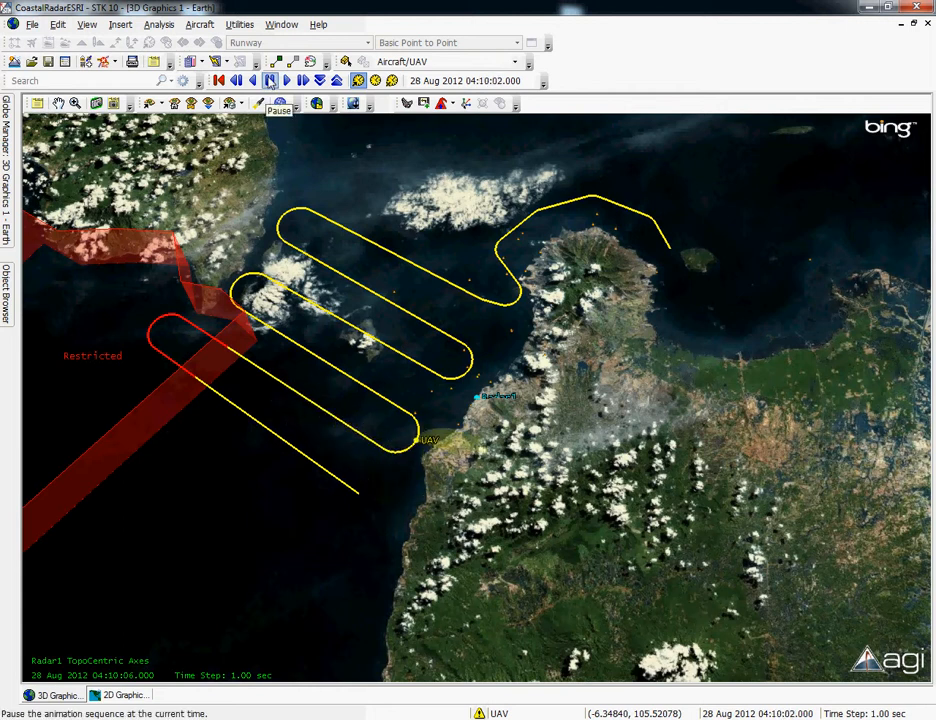
pyautogui.moveTo(361, 208); pyautogui.dragTo(350, 290, button='right')
pyautogui.moveTo(339, 323); pyautogui.dragTo(310, 231)
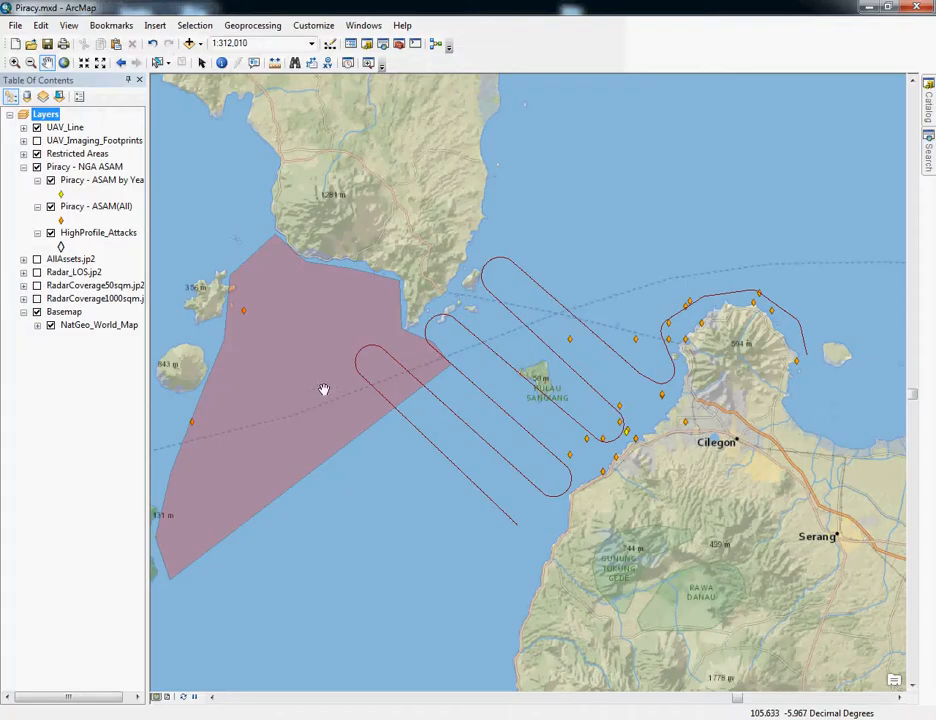
# - Switch to ArcMap, turn on the UAV_Imaging_Footprints layer, zoom to it and frame the patrol route with the restricted area
pyautogui.scroll(2, 451, 347)
pyautogui.click(37, 140)
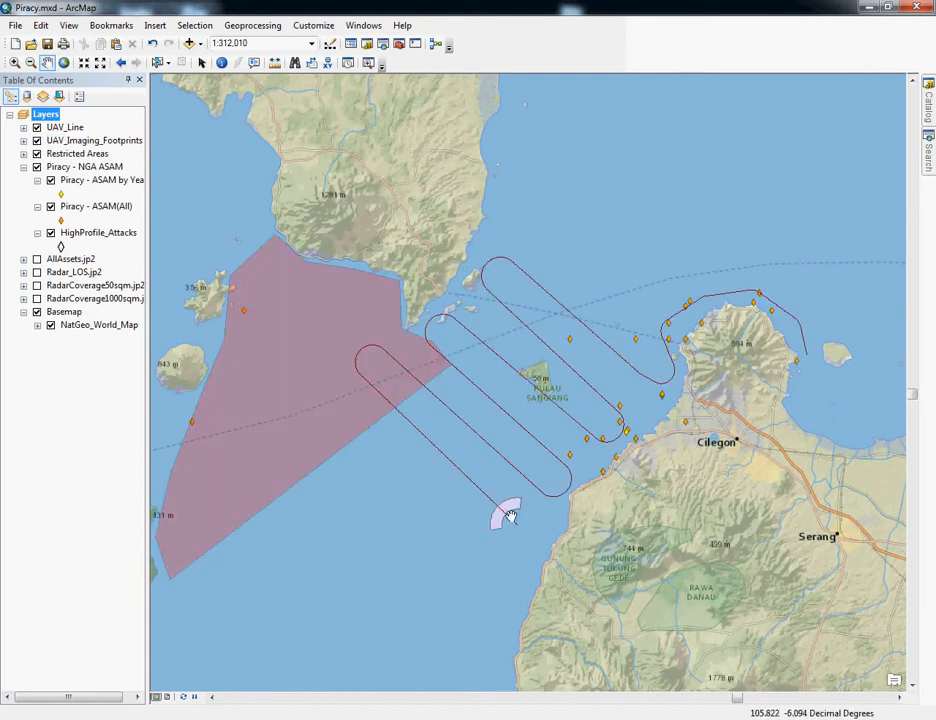
pyautogui.rightClick(104, 142)
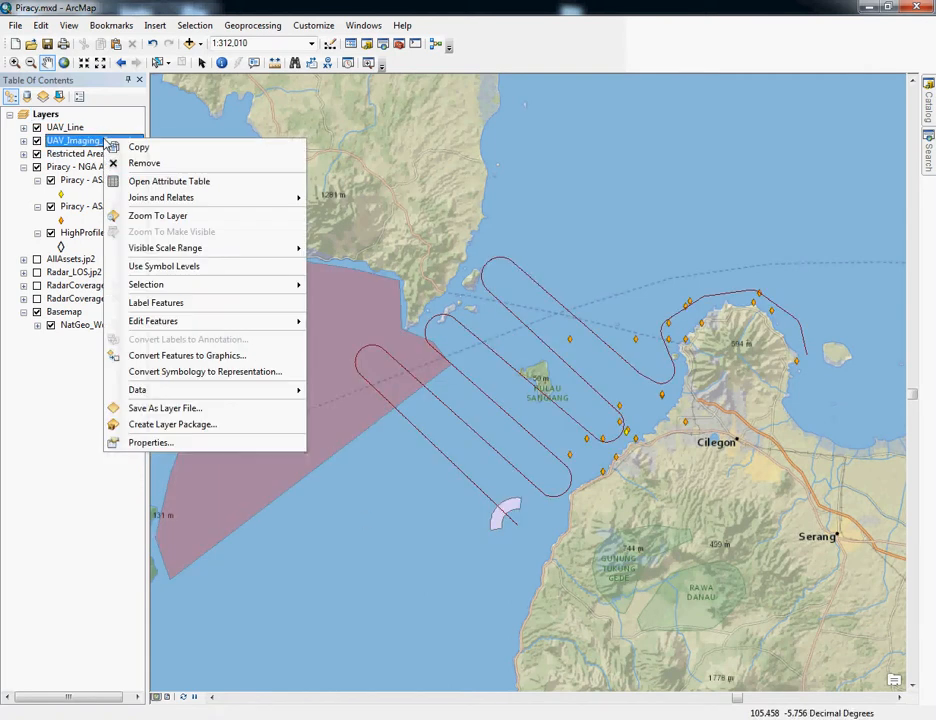
pyautogui.click(163, 213)
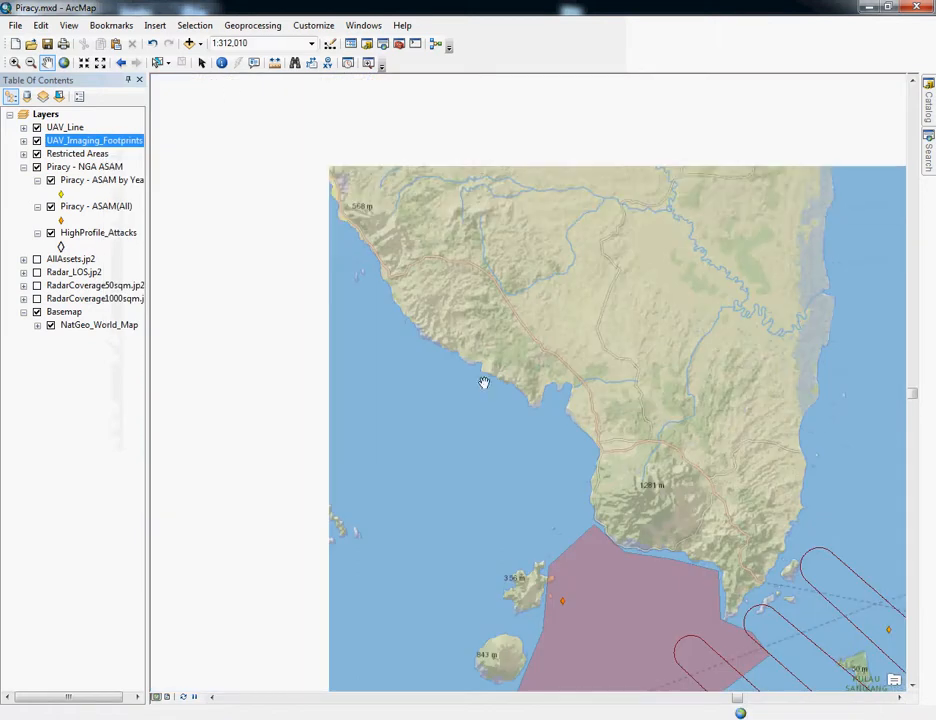
pyautogui.moveTo(483, 384); pyautogui.dragTo(305, 261)
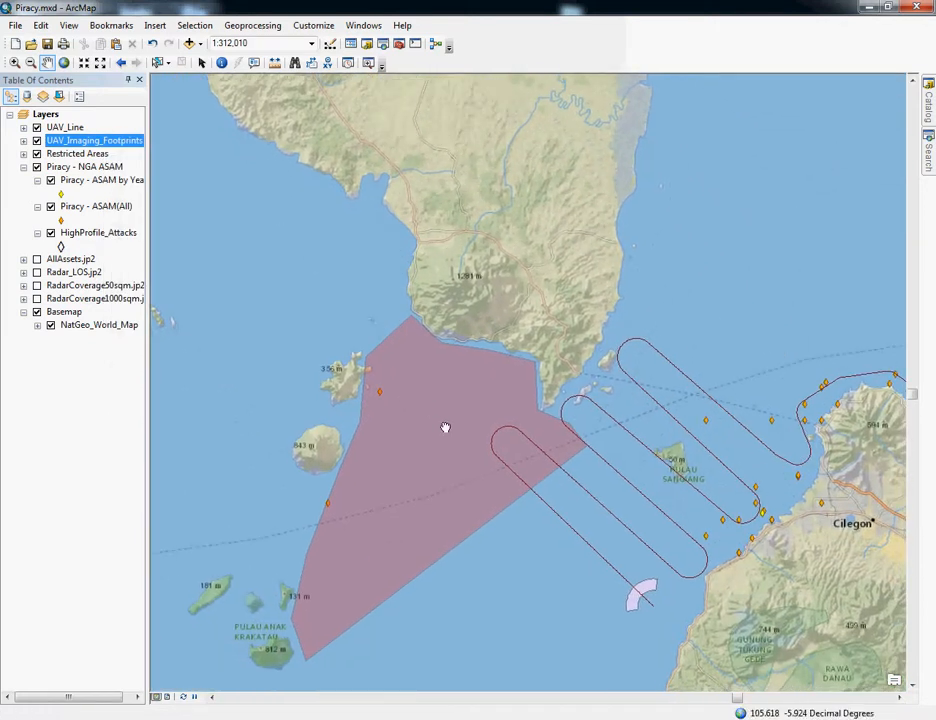
pyautogui.moveTo(445, 427); pyautogui.dragTo(422, 399)
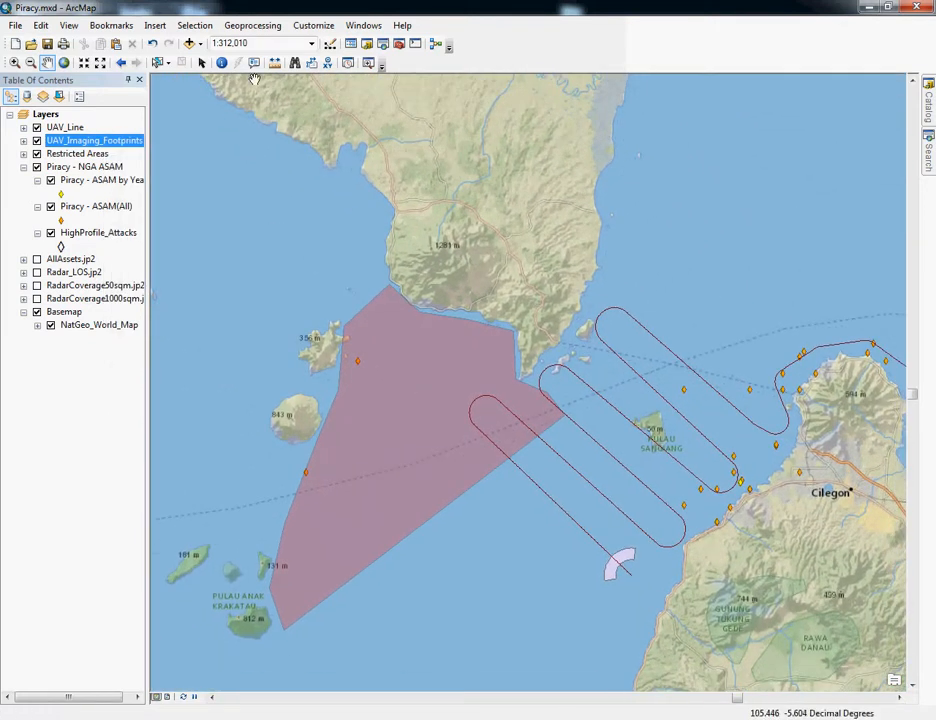
# - Open the Time Slider, play the UAV imaging footprints over time from 8/28/2012 4:00:00 AM, and stop the playback
pyautogui.click(348, 64)
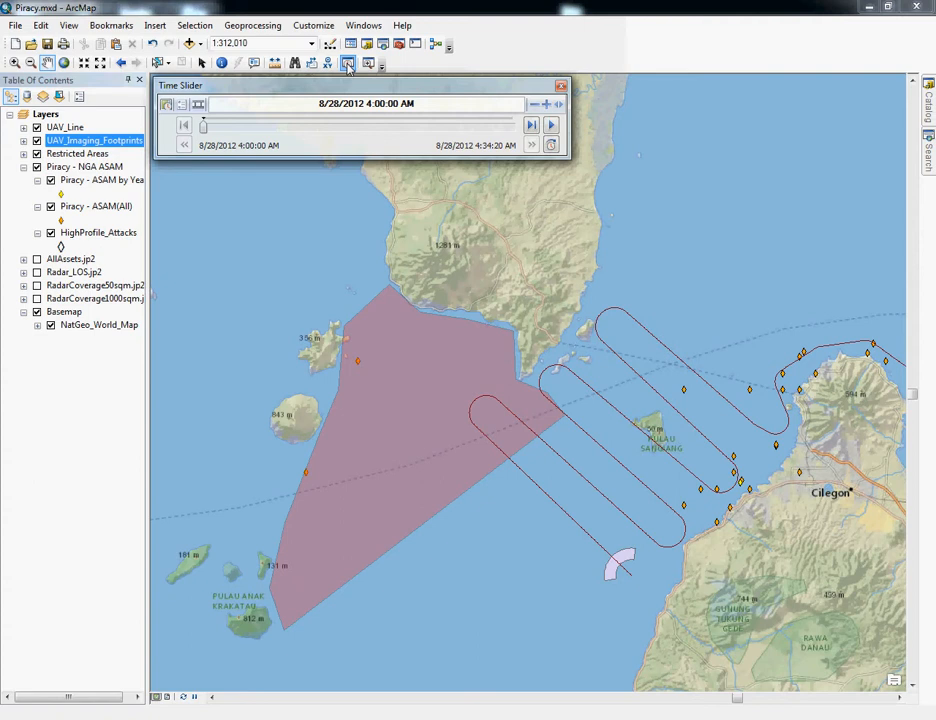
pyautogui.click(549, 126)
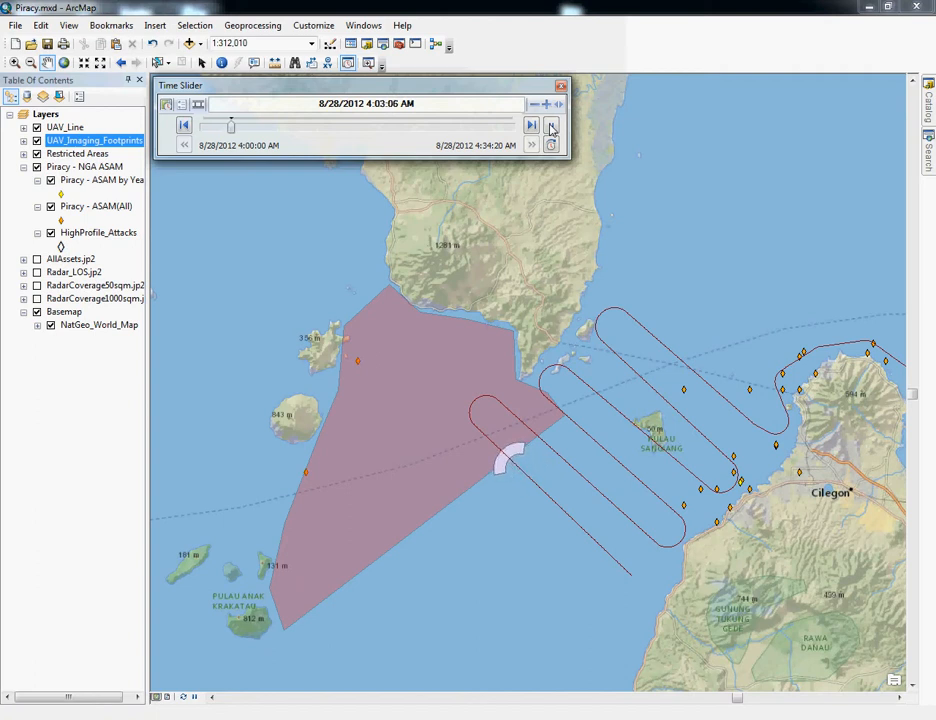
pyautogui.click(550, 125)
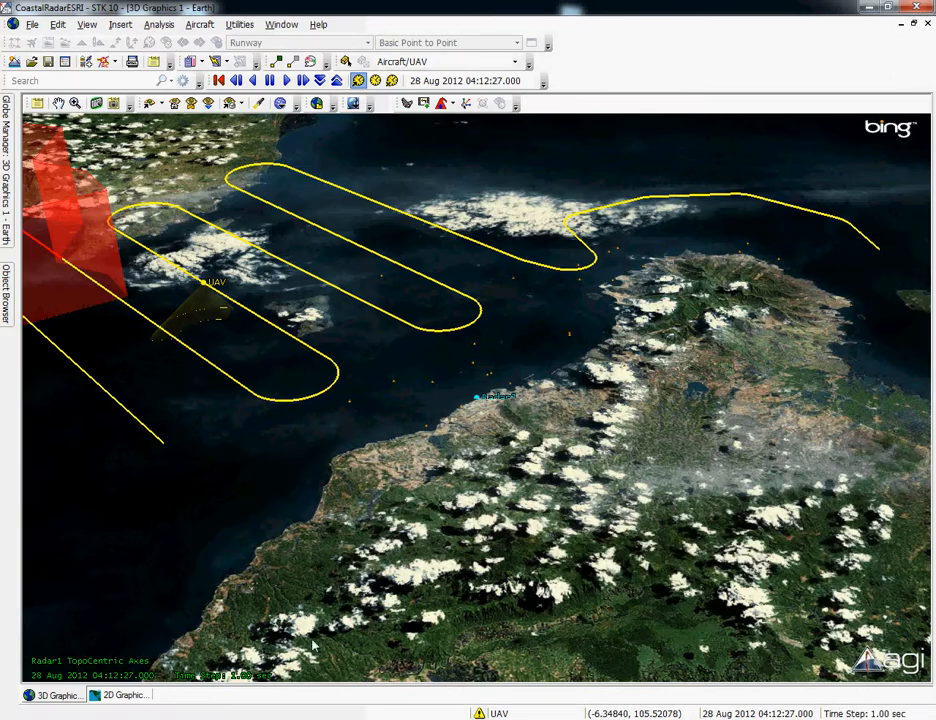
# - Switch back to STK and inspect the whole UAV route and the Restricted area from above in the 3D view
pyautogui.moveTo(300, 457); pyautogui.dragTo(306, 482)
pyautogui.moveTo(322, 398); pyautogui.dragTo(330, 384, button='right')
pyautogui.moveTo(330, 384); pyautogui.dragTo(335, 456)
pyautogui.moveTo(388, 362); pyautogui.dragTo(378, 385, button='right')
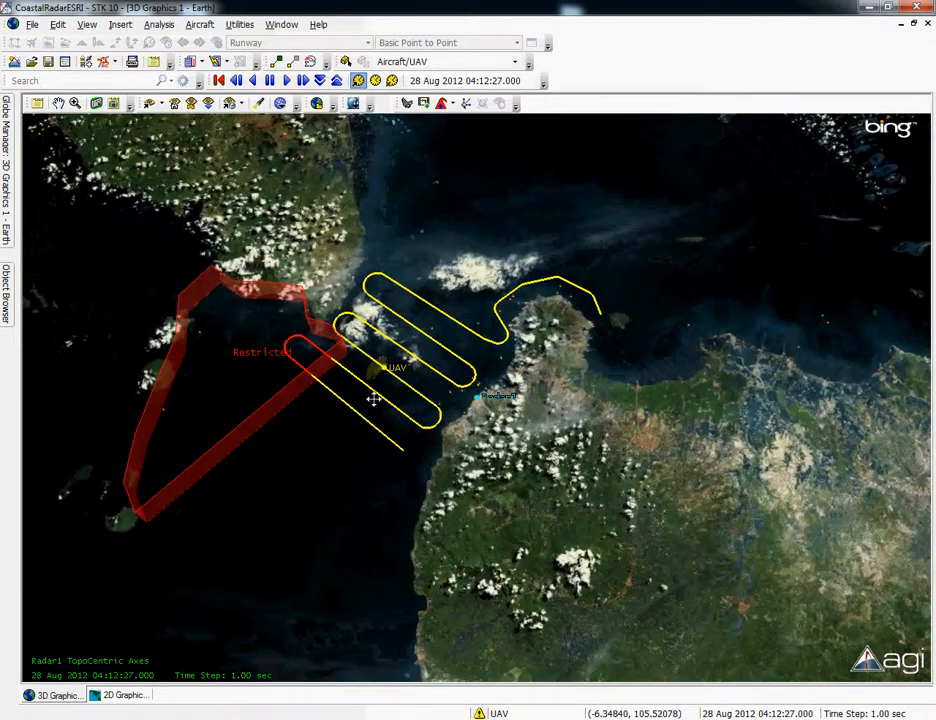
pyautogui.moveTo(376, 391); pyautogui.dragTo(378, 412)
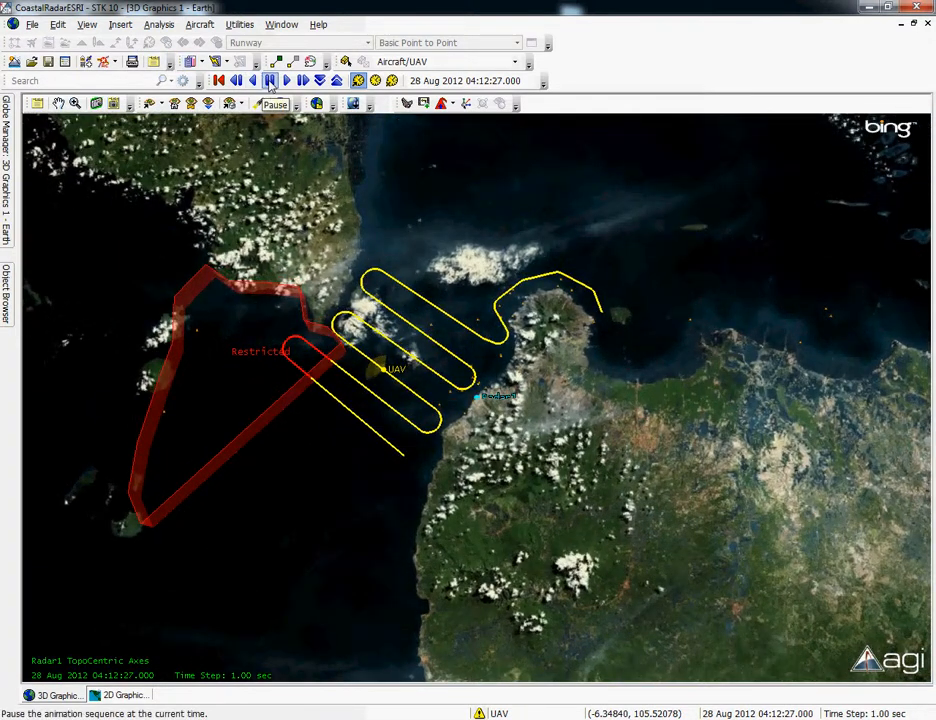